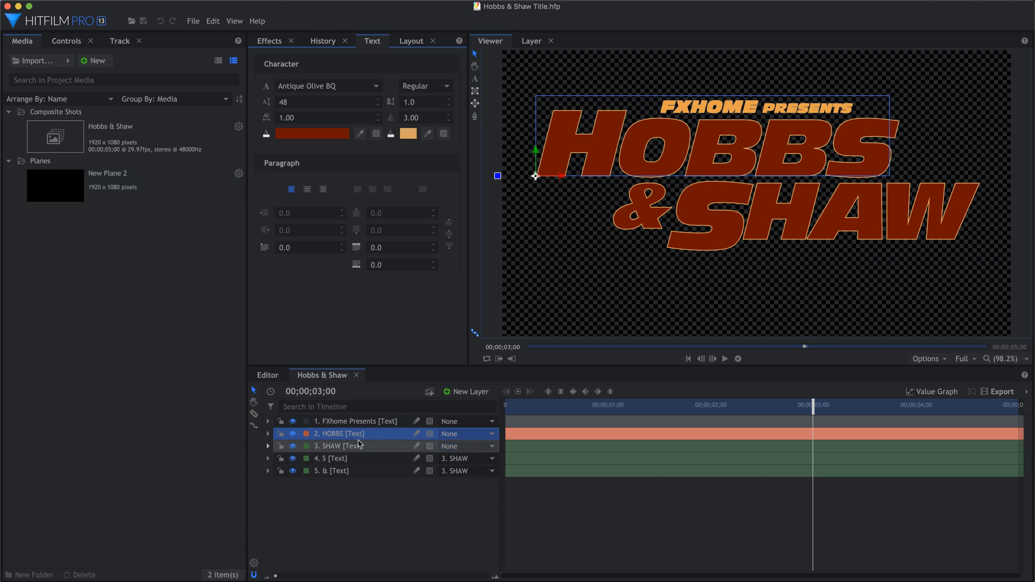
# - Inspect the &, S, SHAW and HOBBS text layers individually to see how the title is divided
pyautogui.click(340, 472)
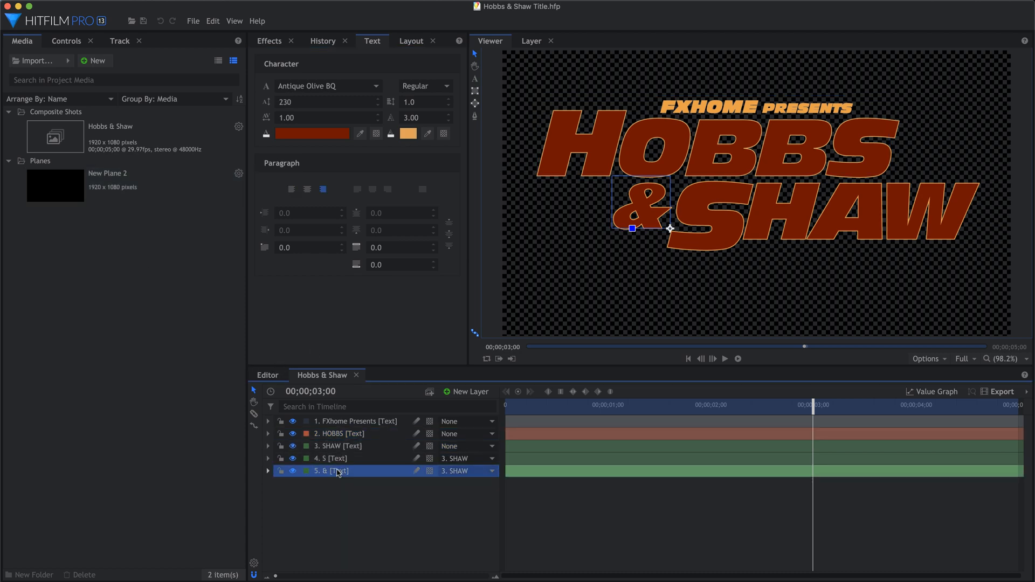
pyautogui.click(339, 459)
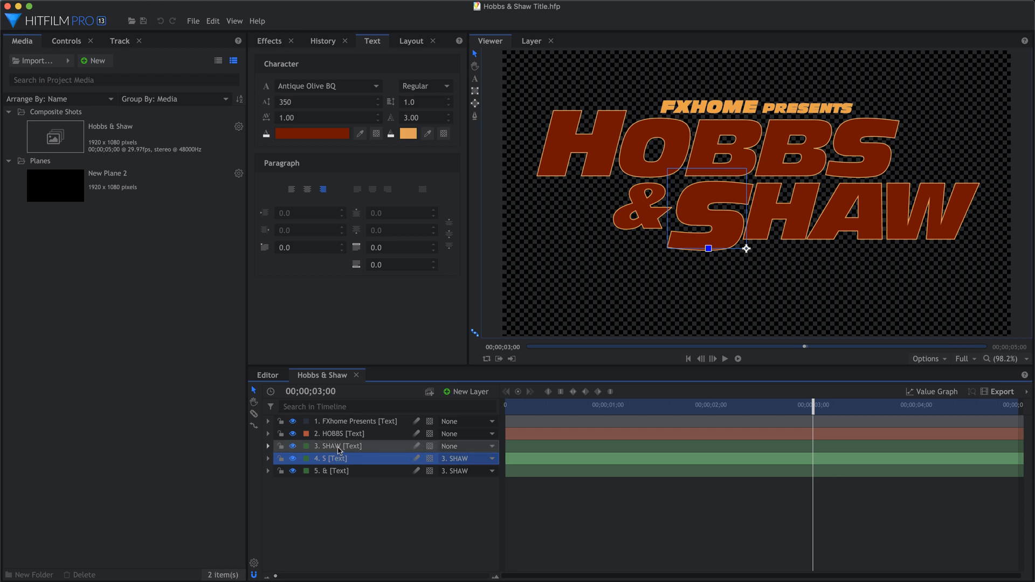
pyautogui.click(340, 447)
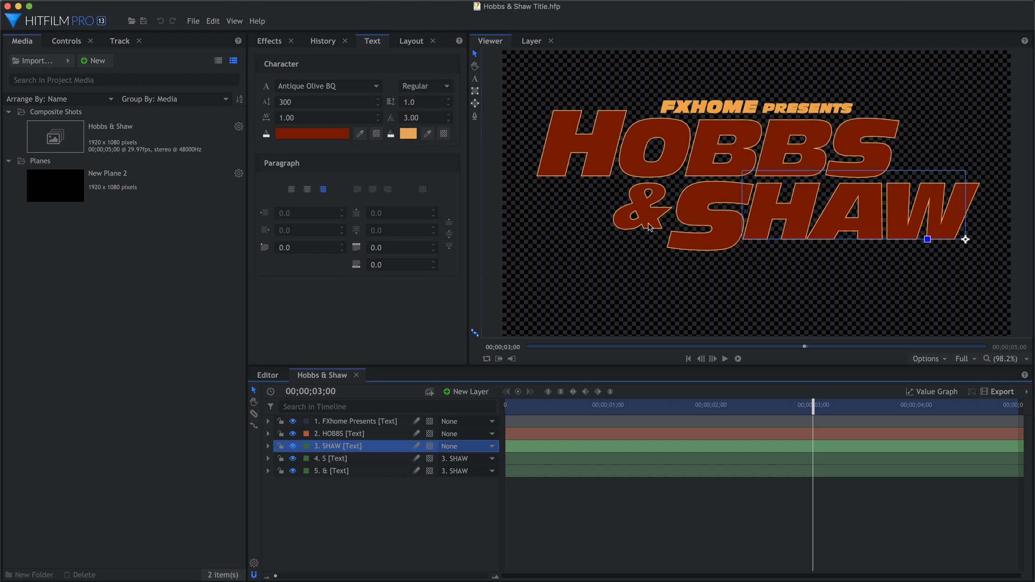
pyautogui.click(340, 434)
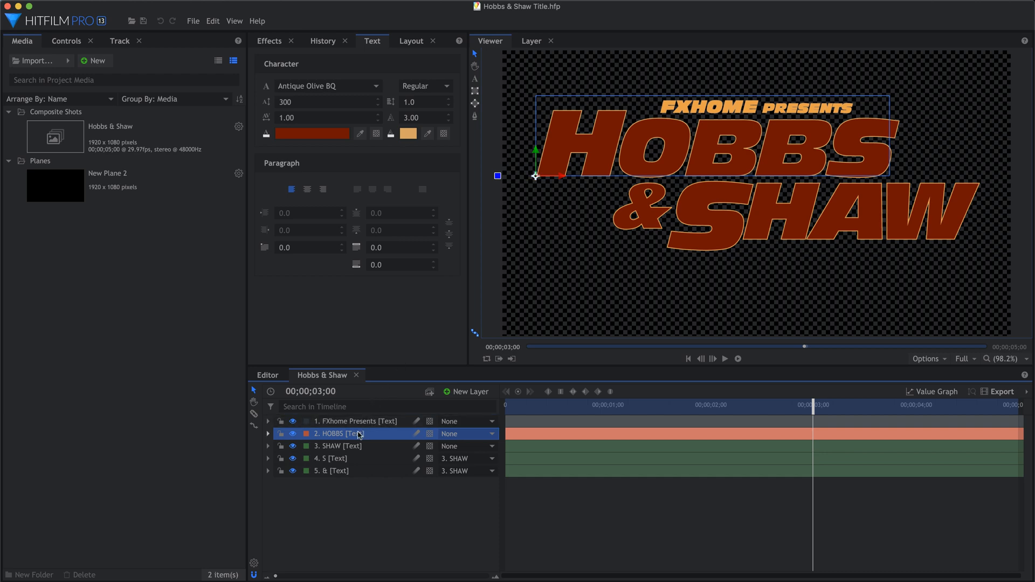
pyautogui.click(350, 447)
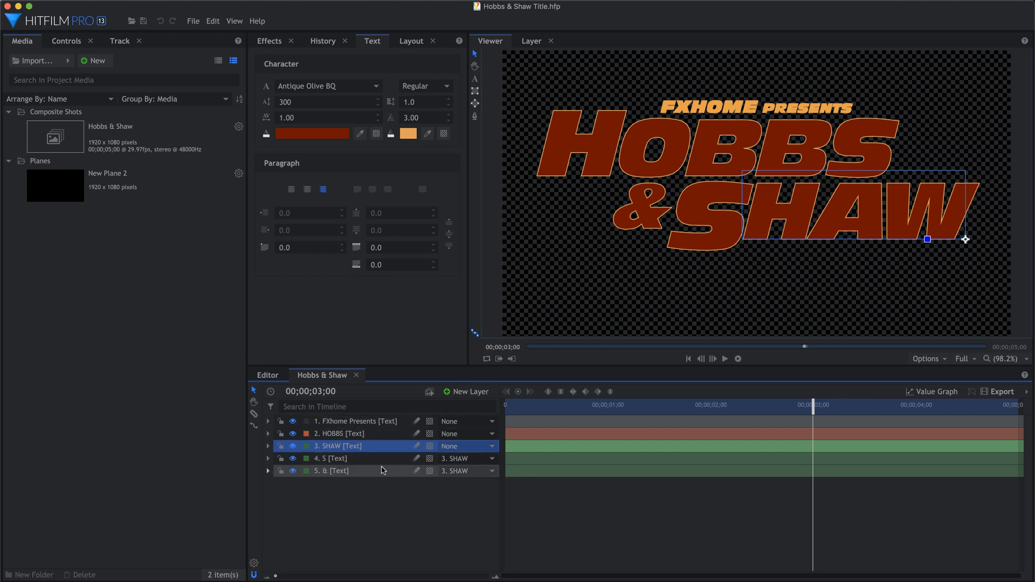
# - Try shifting the SHAW text layer through its transform properties, and undo the changes
pyautogui.click(69, 45)
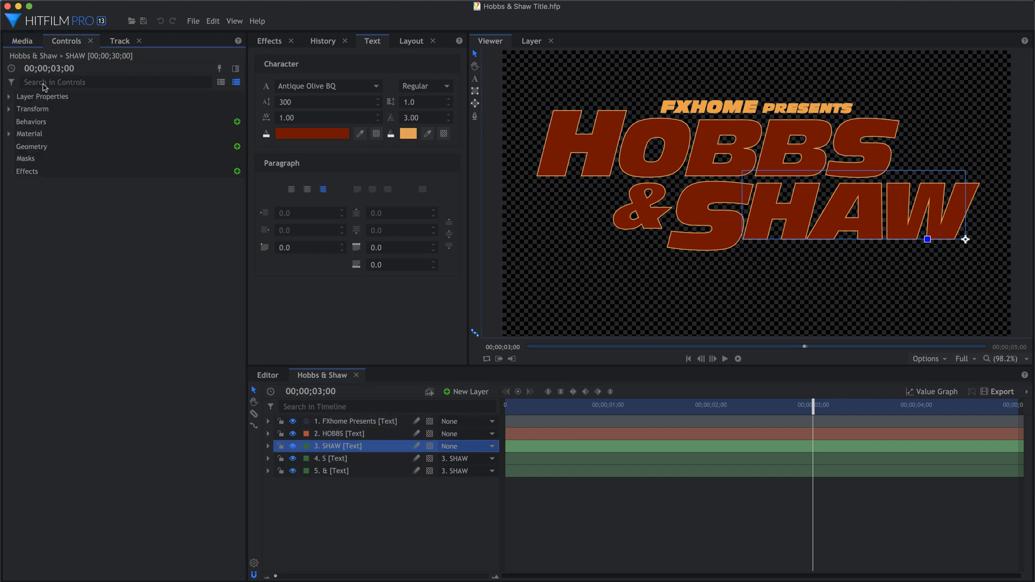
pyautogui.click(12, 109)
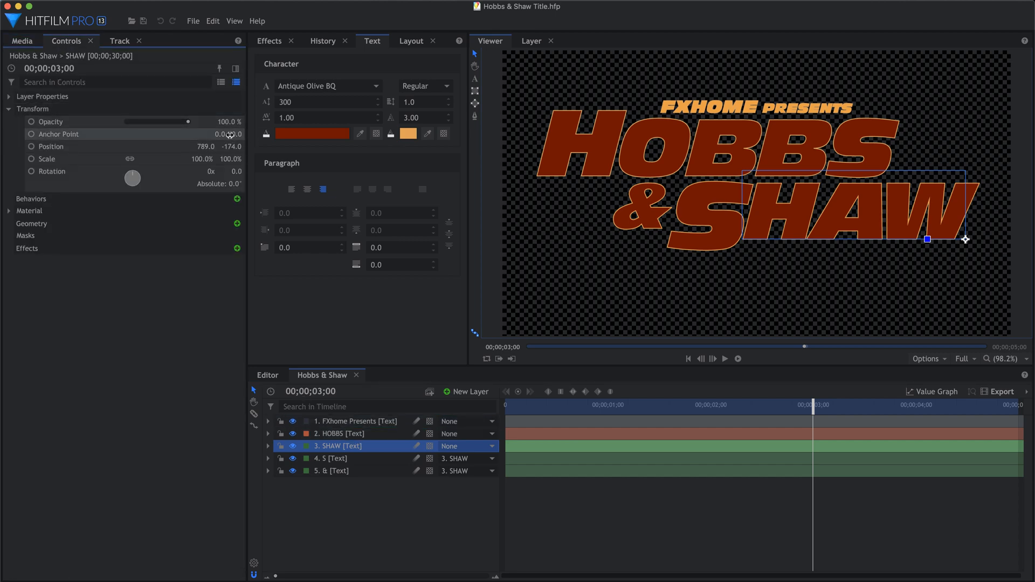
pyautogui.moveTo(218, 134); pyautogui.dragTo(202, 147)
pyautogui.press('super+z')
pyautogui.press('super+z')
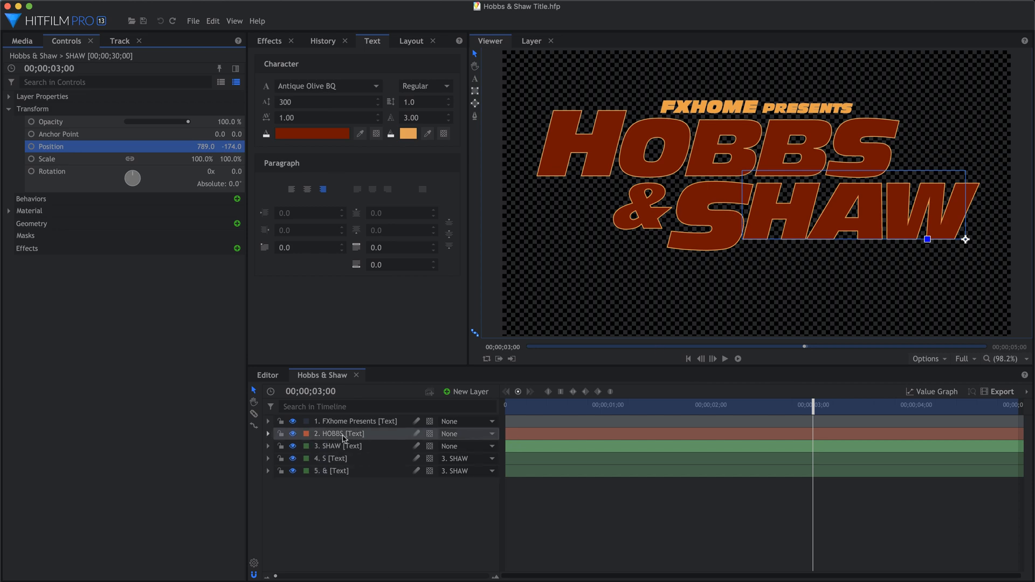
# - Add a point layer named Control Point and make it 3D, adding a camera to the composite shot
pyautogui.click(467, 392)
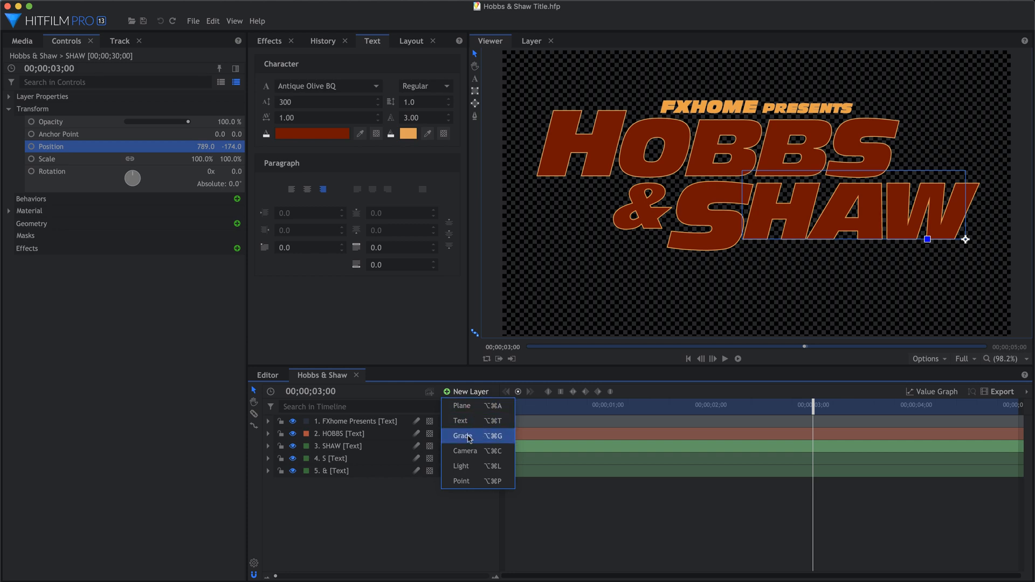
pyautogui.click(461, 480)
pyautogui.write('Control Point')
pyautogui.click(390, 527)
pyautogui.click(430, 422)
pyautogui.click(441, 449)
pyautogui.click(551, 324)
# - Convert all five text layers, from FXhome Presents through &, to 3D layers
pyautogui.click(370, 447)
pyautogui.keyDown('shift'); pyautogui.click(336, 500); pyautogui.keyUp('shift')
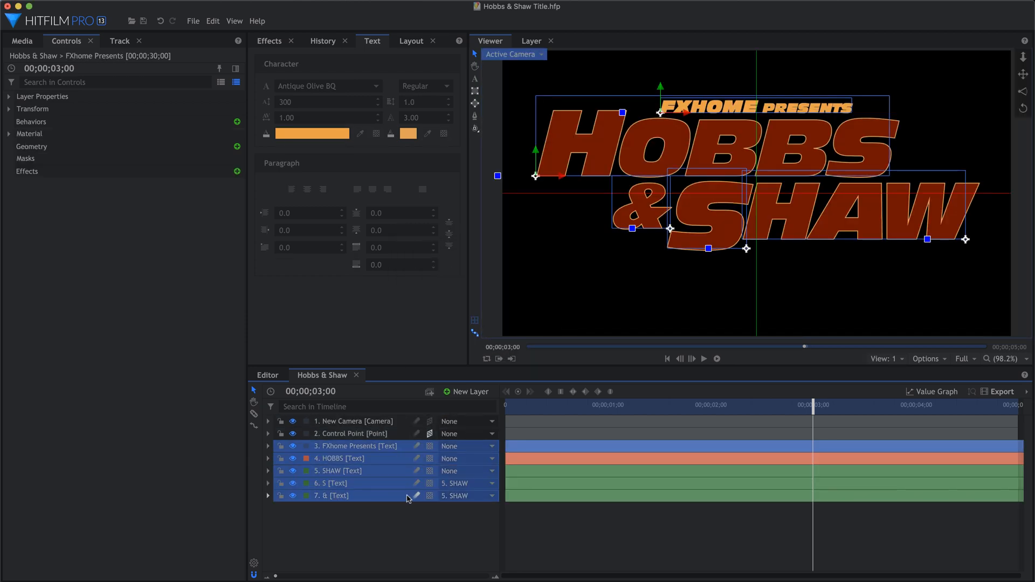
pyautogui.click(430, 458)
pyautogui.click(440, 475)
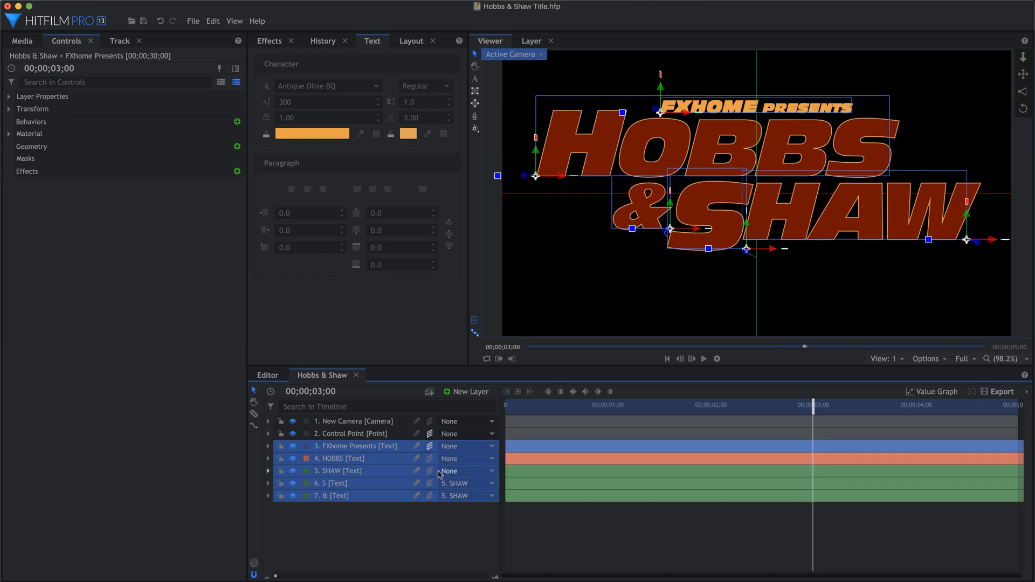
# - Parent the FXhome Presents, HOBBS and SHAW text layers to Control Point
pyautogui.click(385, 472)
pyautogui.keyDown('shift'); pyautogui.click(389, 447); pyautogui.keyUp('shift')
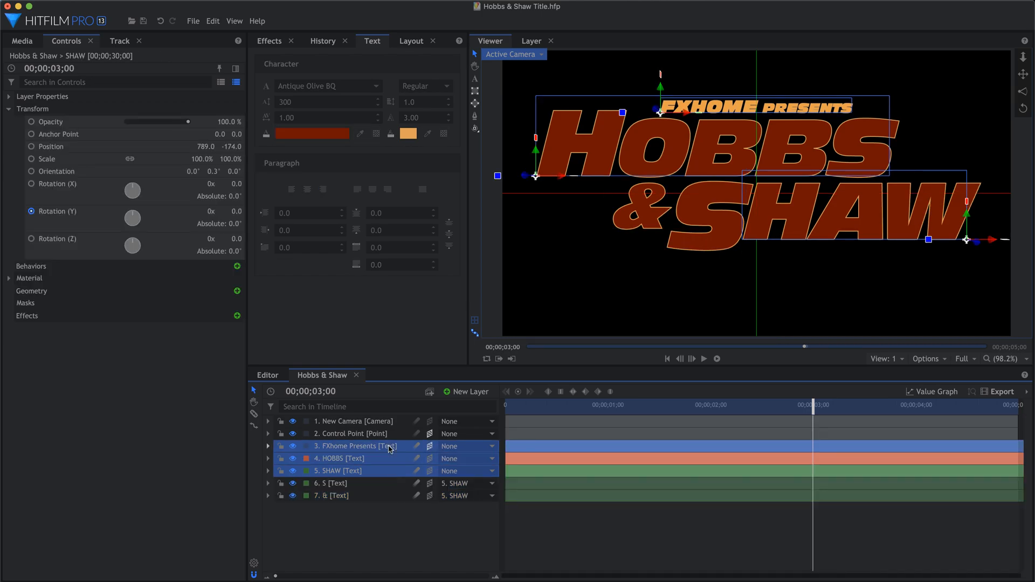
pyautogui.click(494, 447)
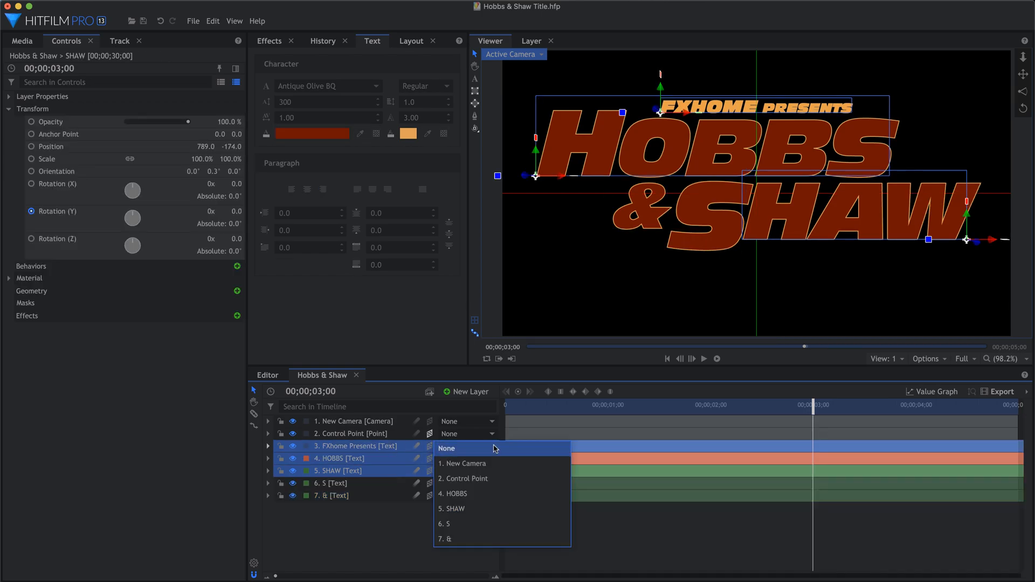
pyautogui.click(481, 479)
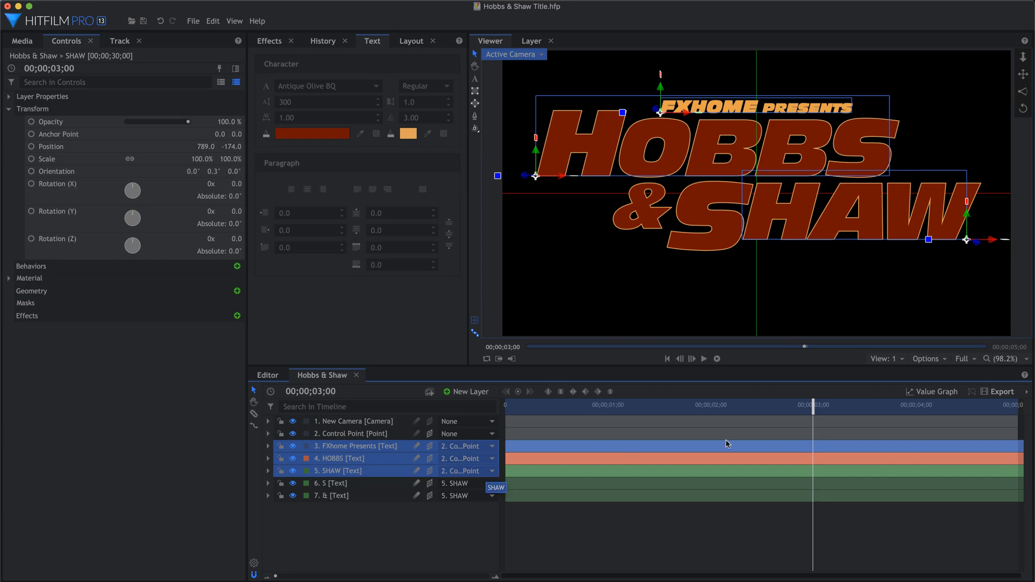
# - Add a position keyframe to the Control Point layer at 00;00;03;00
pyautogui.click(268, 434)
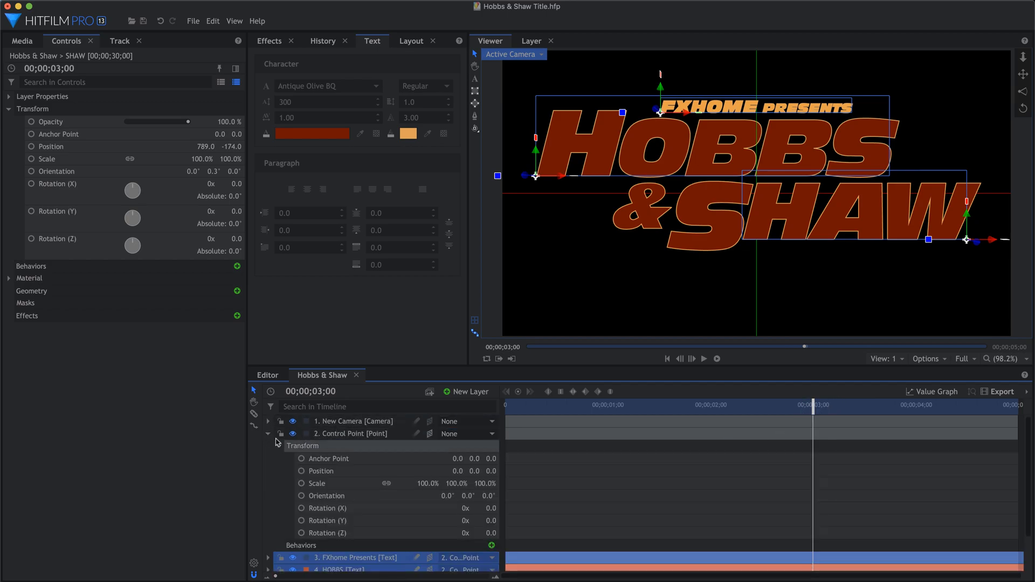
pyautogui.click(343, 435)
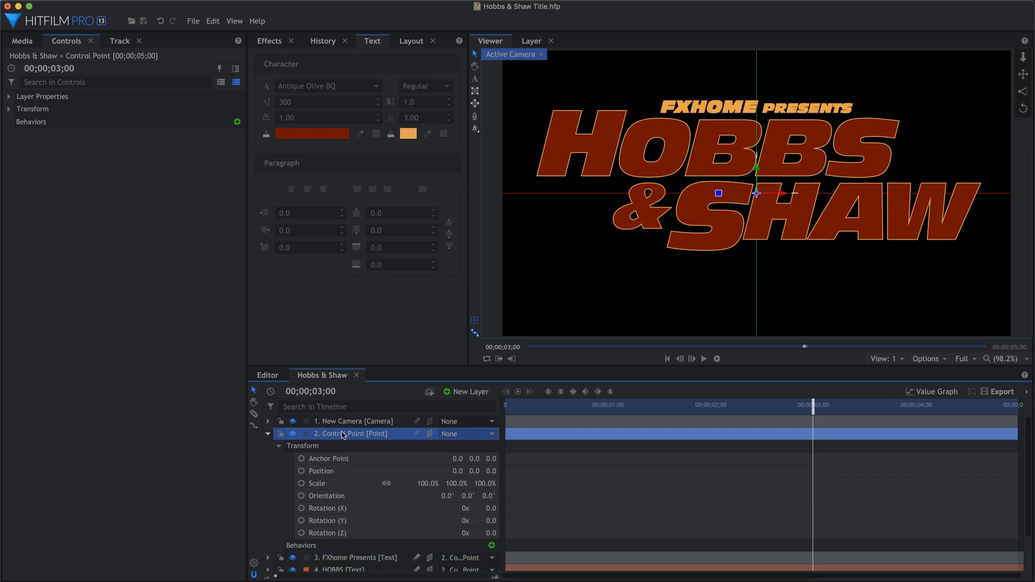
pyautogui.click(302, 472)
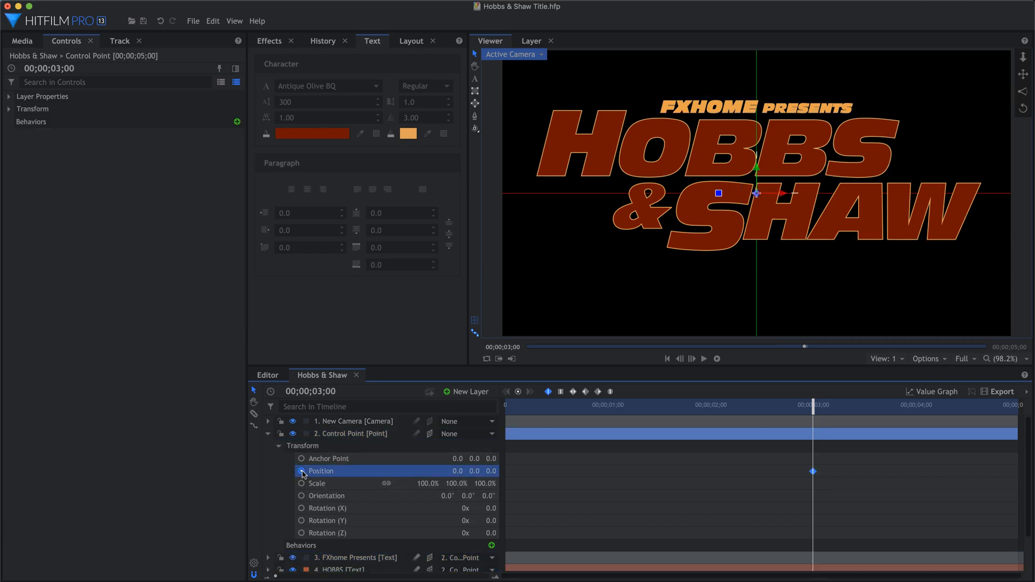
# - At the start of the timeline, keyframe Control Point's position with Y at -220 and Z at 1000
pyautogui.moveTo(552, 403); pyautogui.dragTo(505, 403)
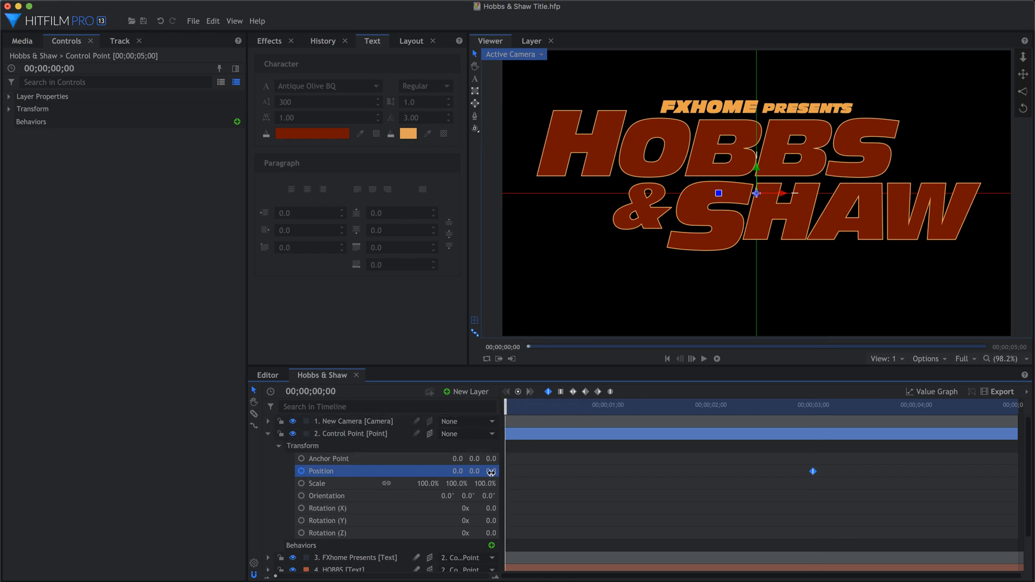
pyautogui.moveTo(491, 473); pyautogui.dragTo(1032, 473)
pyautogui.moveTo(758, 168); pyautogui.dragTo(757, 317)
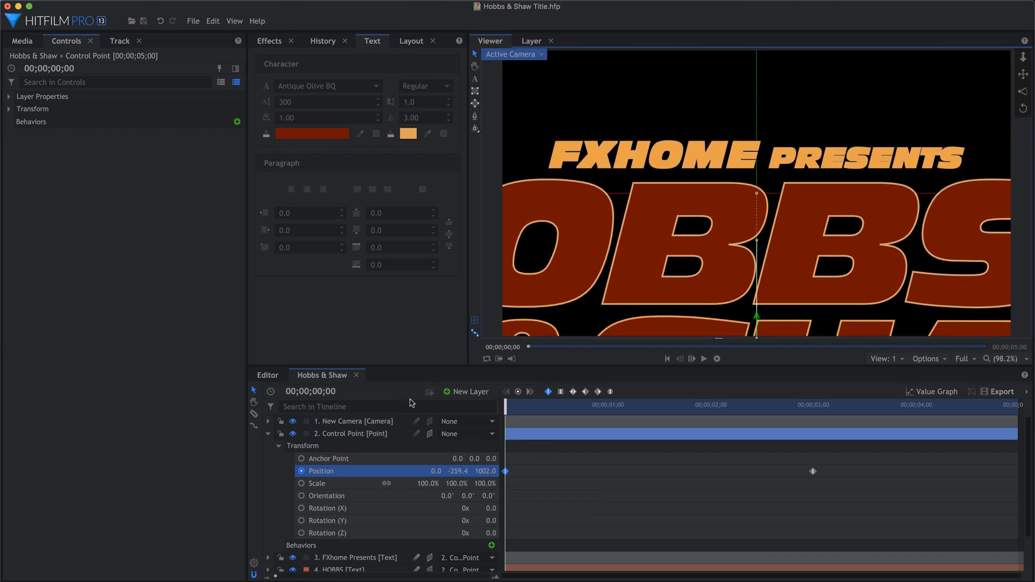
pyautogui.click(456, 471)
pyautogui.write('-220')
pyautogui.press('Tab')
pyautogui.write('10')
pyautogui.press('Return')
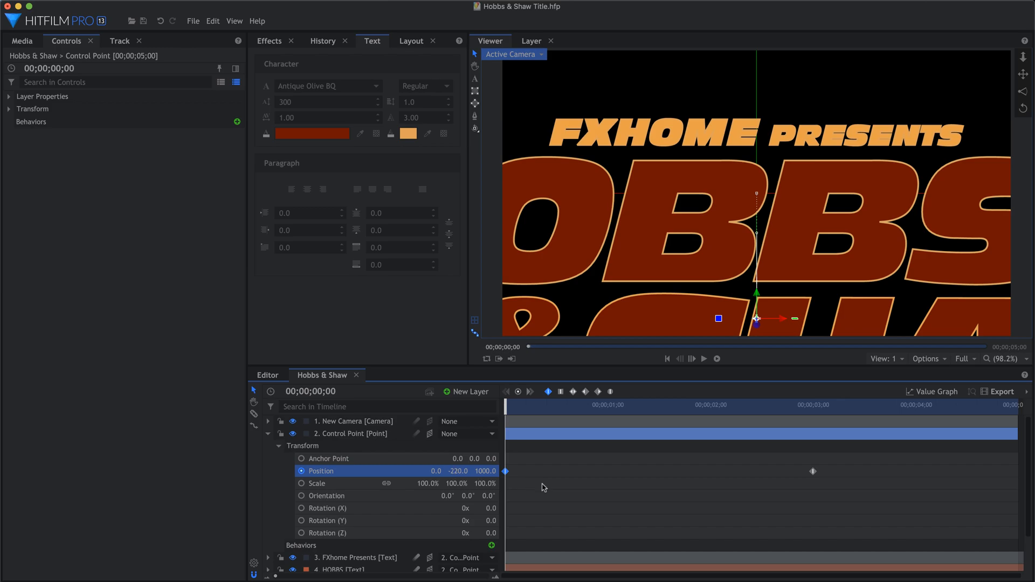
# - On the last frame, 00;00;04;29, keyframe Control Point's Z position at -100
pyautogui.moveTo(809, 410); pyautogui.dragTo(1031, 419)
pyautogui.click(491, 471)
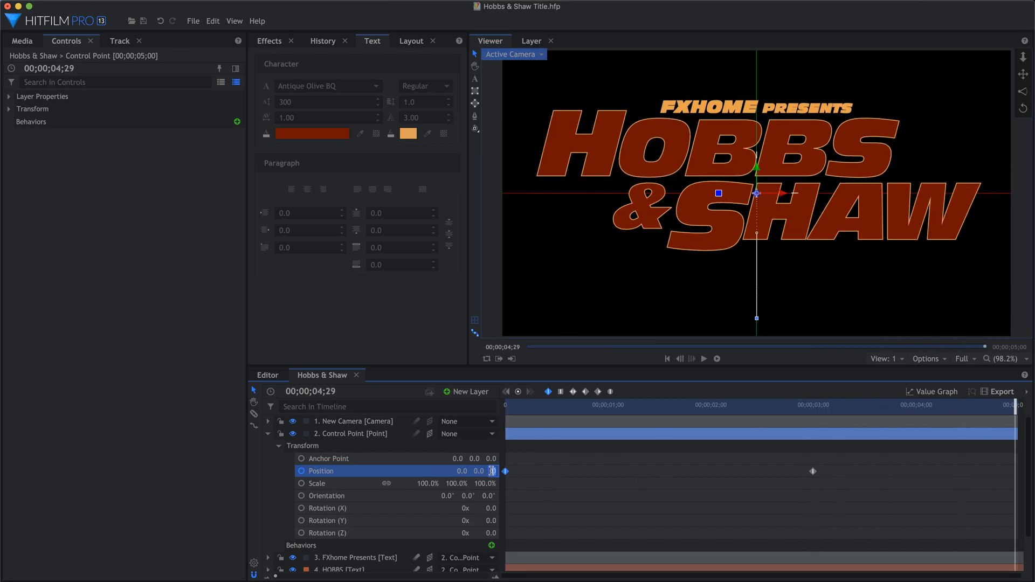
pyautogui.write('-100')
pyautogui.press('Return')
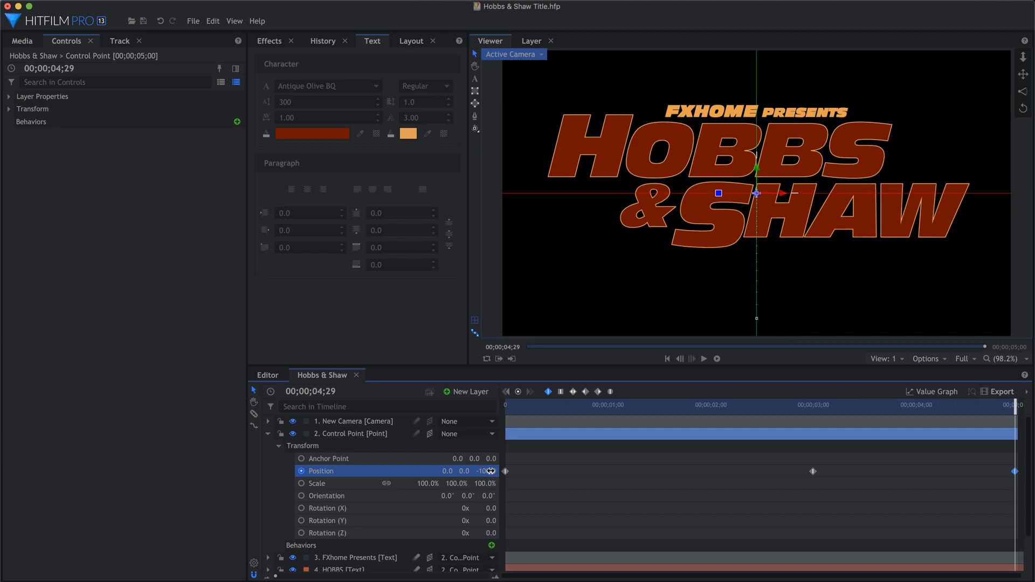
# - Filter the timeline for rotation properties and add Rotation (Y) keyframes to HOBBS and SHAW at 00;00;03;00
pyautogui.moveTo(728, 410); pyautogui.dragTo(813, 423)
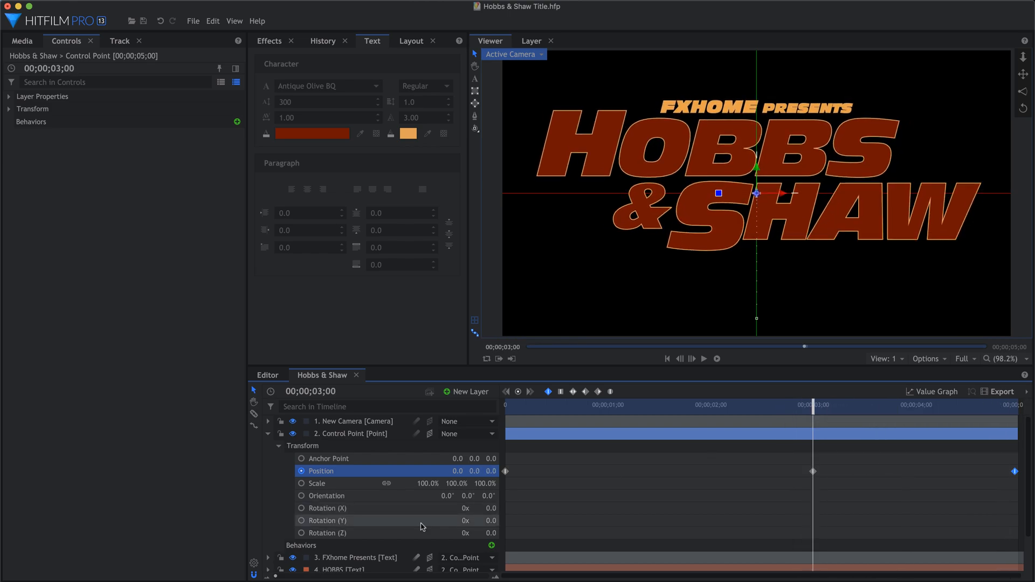
pyautogui.click(268, 433)
pyautogui.click(299, 408)
pyautogui.write('rotation')
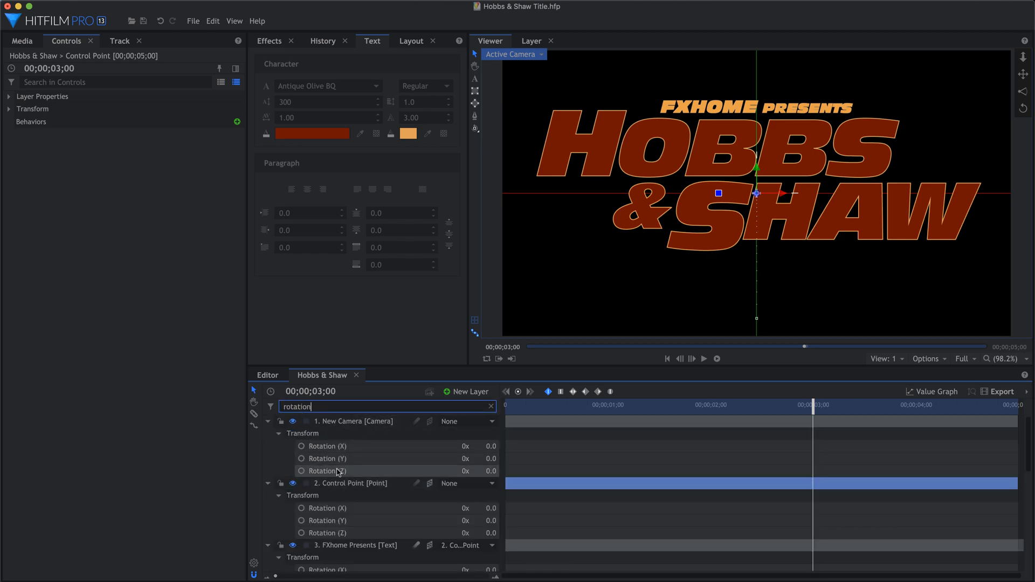
pyautogui.scroll(-5, 353, 473)
pyautogui.click(302, 485)
pyautogui.scroll(-1, 323, 485)
pyautogui.click(302, 523)
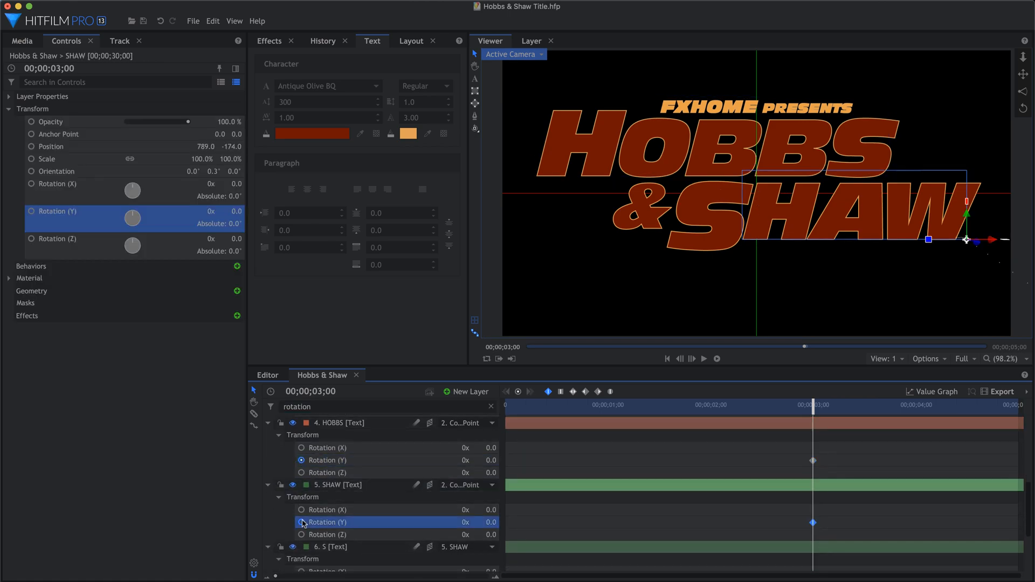
# - At the first frame, set Rotation (Y) to 17 for HOBBS and -17 for SHAW, and preview the animation
pyautogui.press('Home')
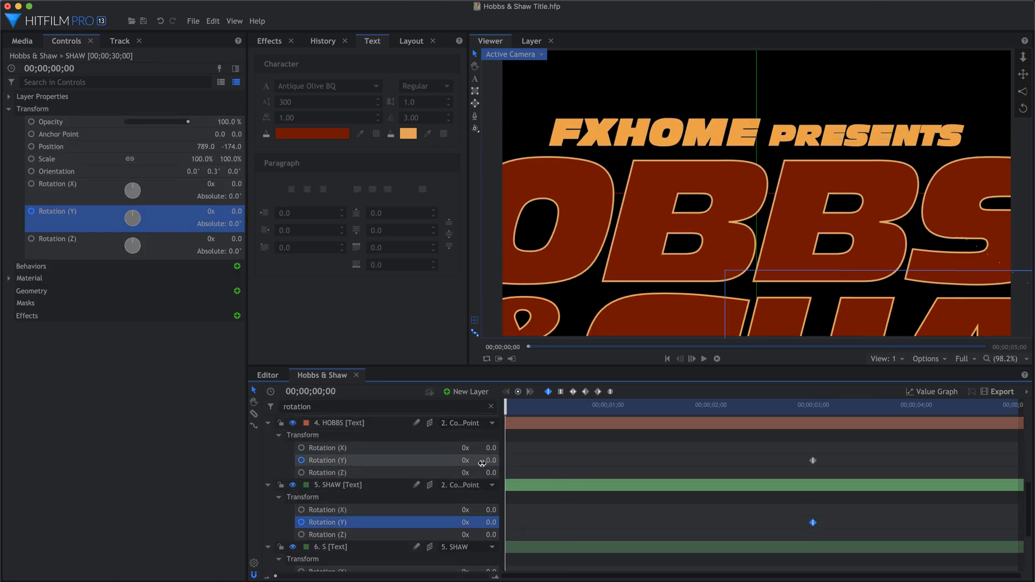
pyautogui.moveTo(489, 460); pyautogui.dragTo(493, 461)
pyautogui.moveTo(490, 522)
pyautogui.mouseDown()
pyautogui.moveTo(479, 523)
pyautogui.moveTo(491, 524)
pyautogui.mouseUp()
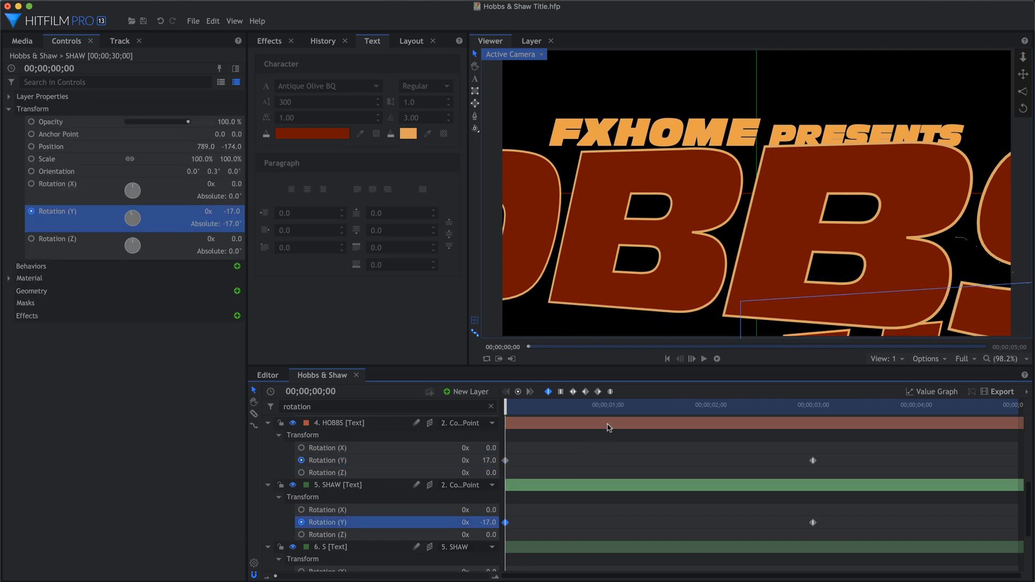
pyautogui.click(704, 359)
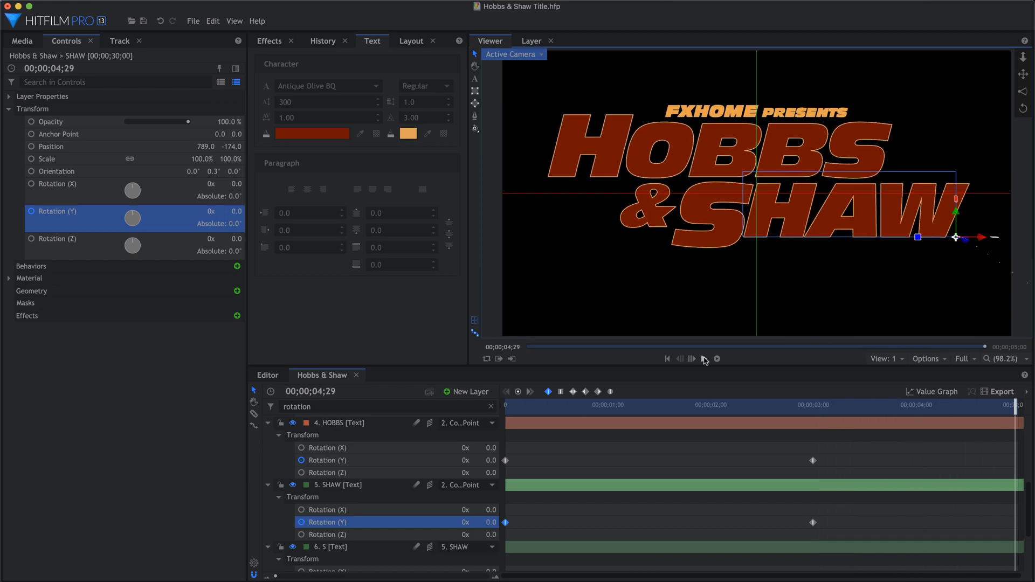
pyautogui.click(777, 444)
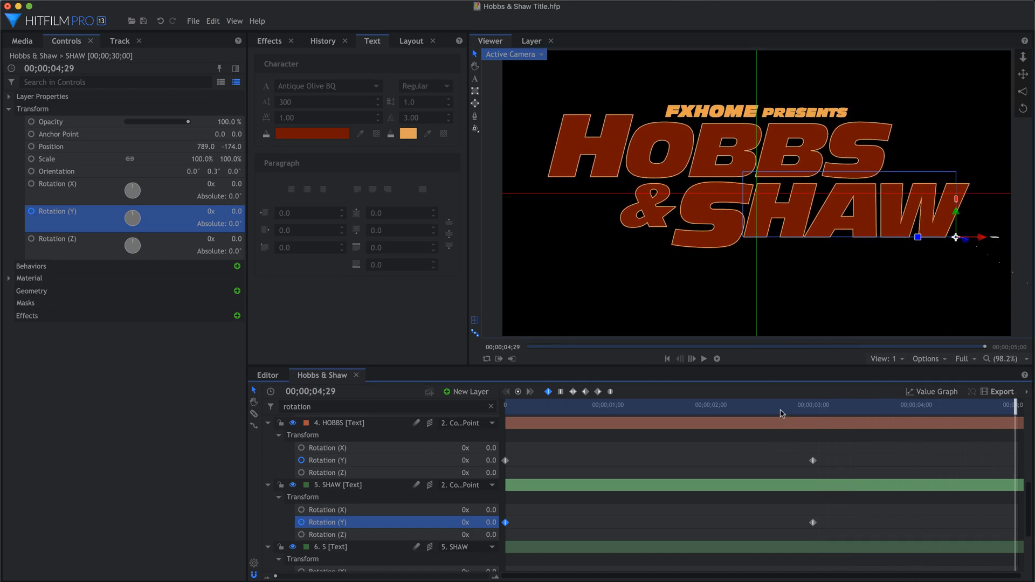
# - Clear the rotation filter and add a light layer with its falloff set to Curve, with the playhead at 00;00;03;00
pyautogui.click(810, 410)
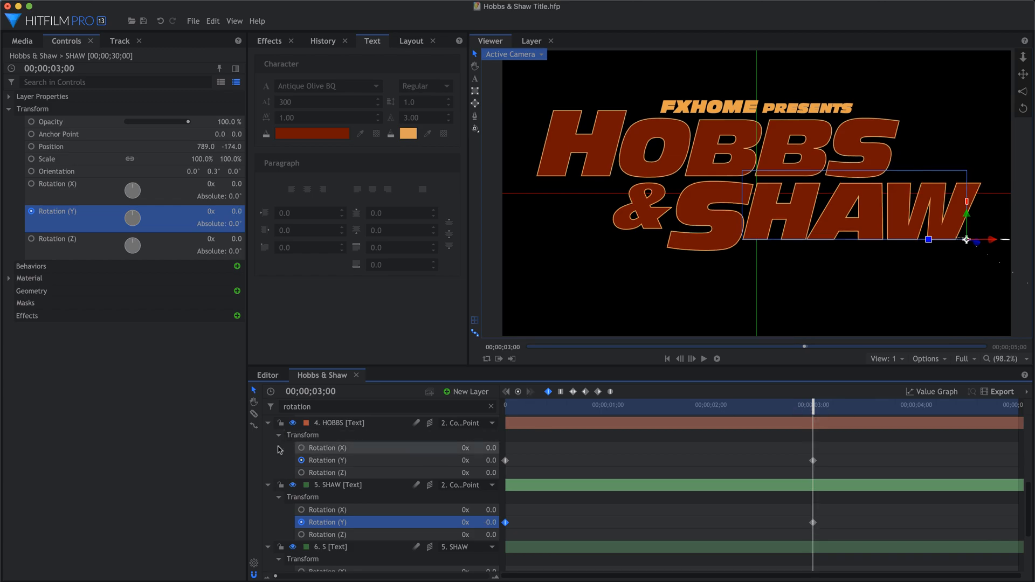
pyautogui.click(491, 406)
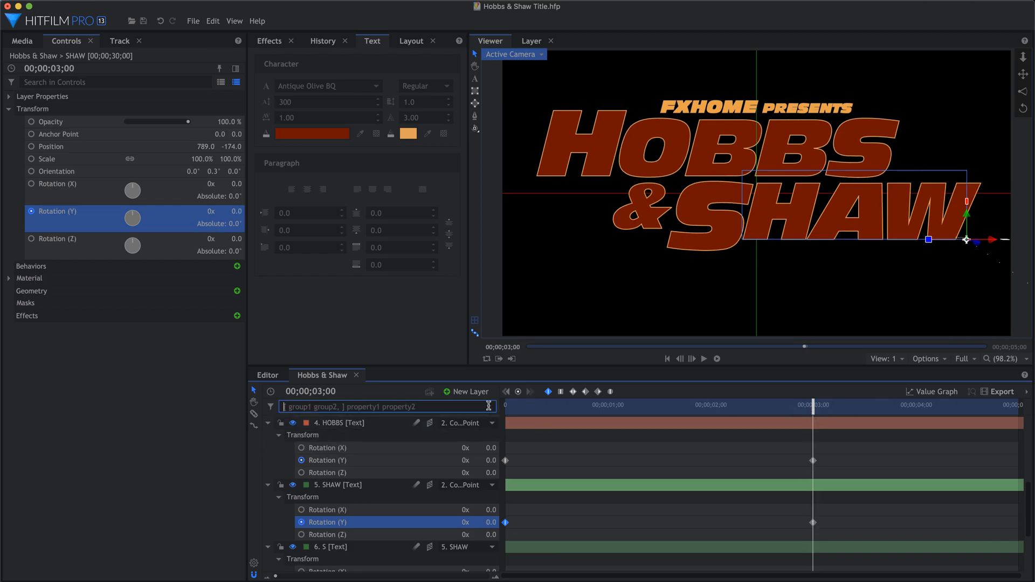
pyautogui.click(470, 392)
pyautogui.click(469, 466)
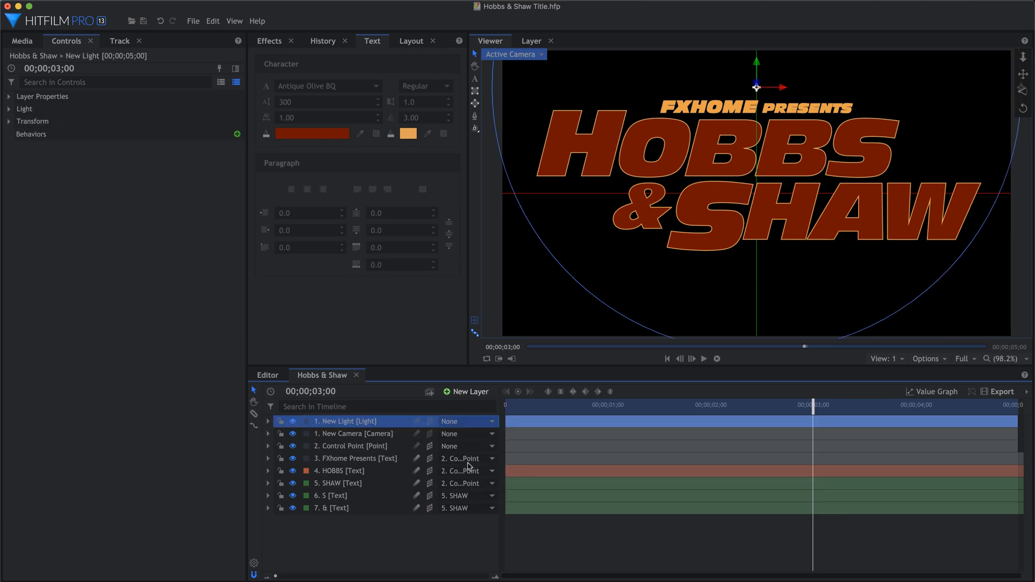
pyautogui.click(10, 109)
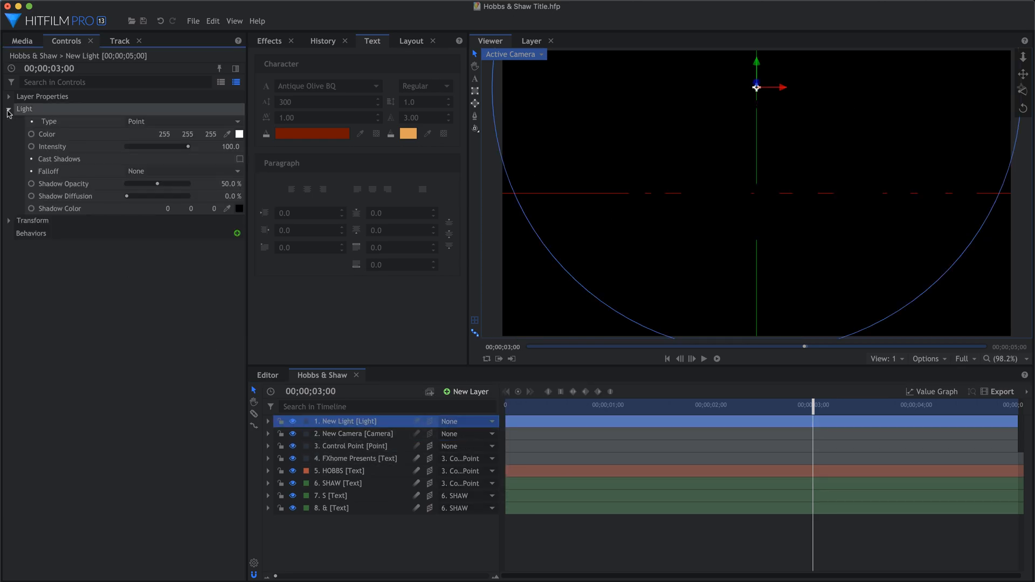
pyautogui.click(164, 172)
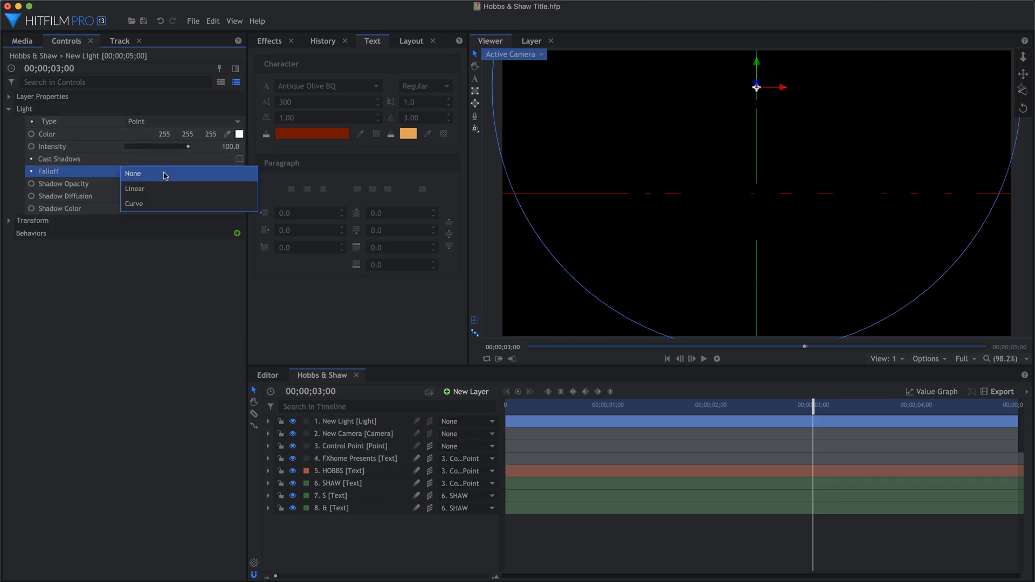
pyautogui.click(136, 203)
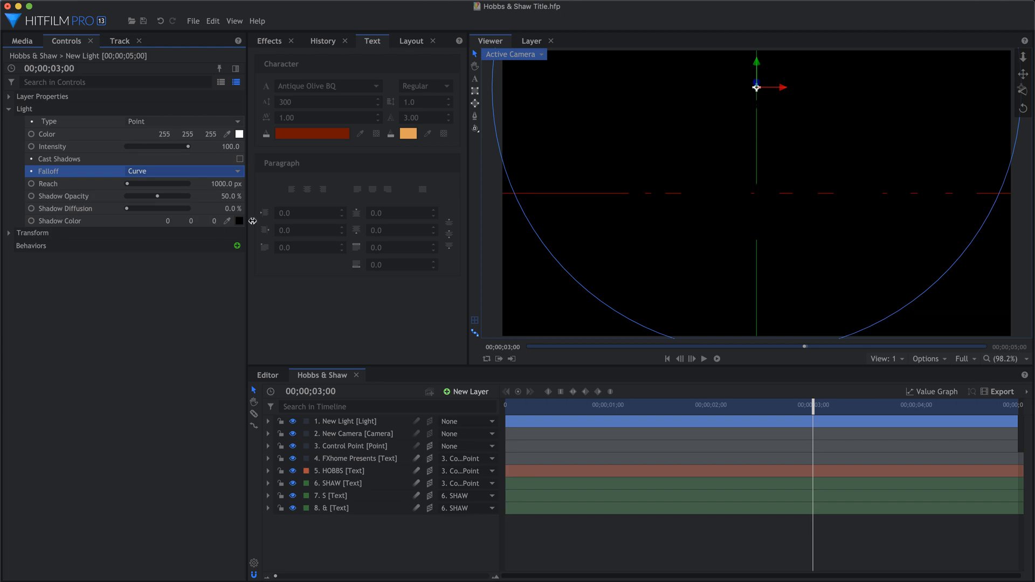
# - Set the new light's reach to 2500 px and its Z position to 1000, and preview the lighting up to 00;00;03;00
pyautogui.click(216, 184)
pyautogui.write('2500')
pyautogui.press('Return')
pyautogui.click(8, 233)
pyautogui.click(235, 246)
pyautogui.write('1000')
pyautogui.press('Return')
pyautogui.moveTo(596, 412); pyautogui.dragTo(815, 408)
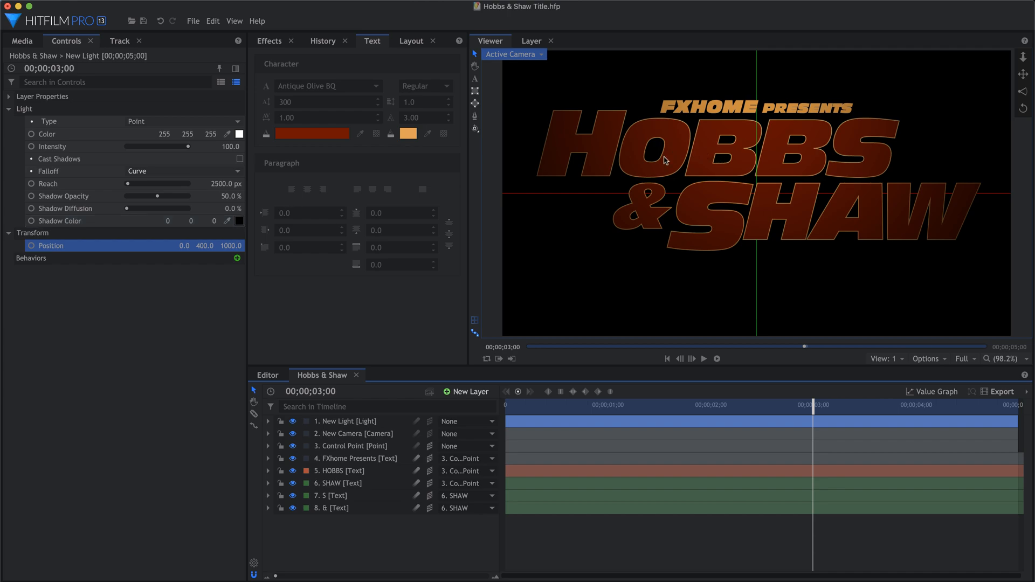
# - Apply the Extrude geometry effect to the HOBBS text layer
pyautogui.click(271, 41)
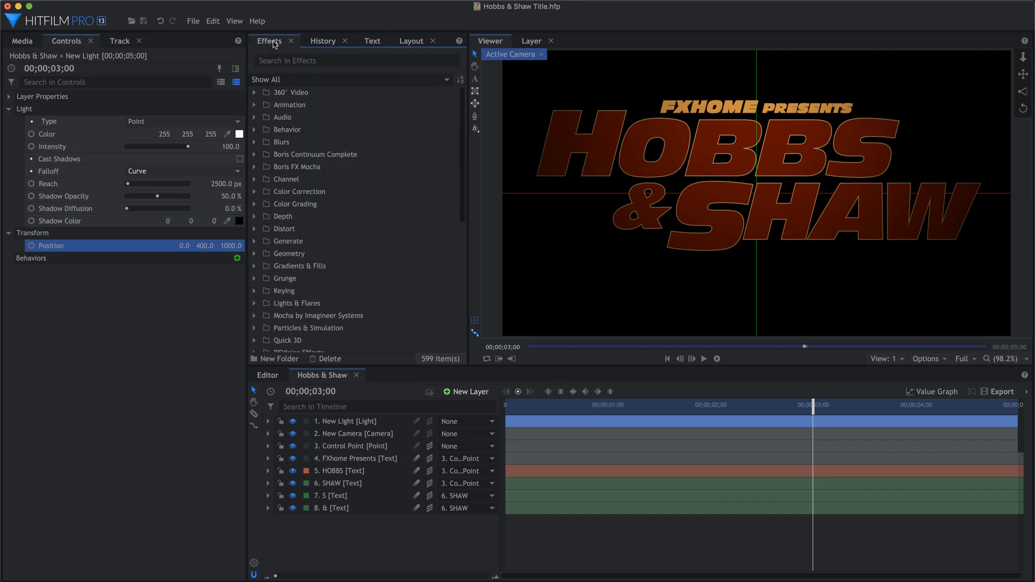
pyautogui.click(255, 254)
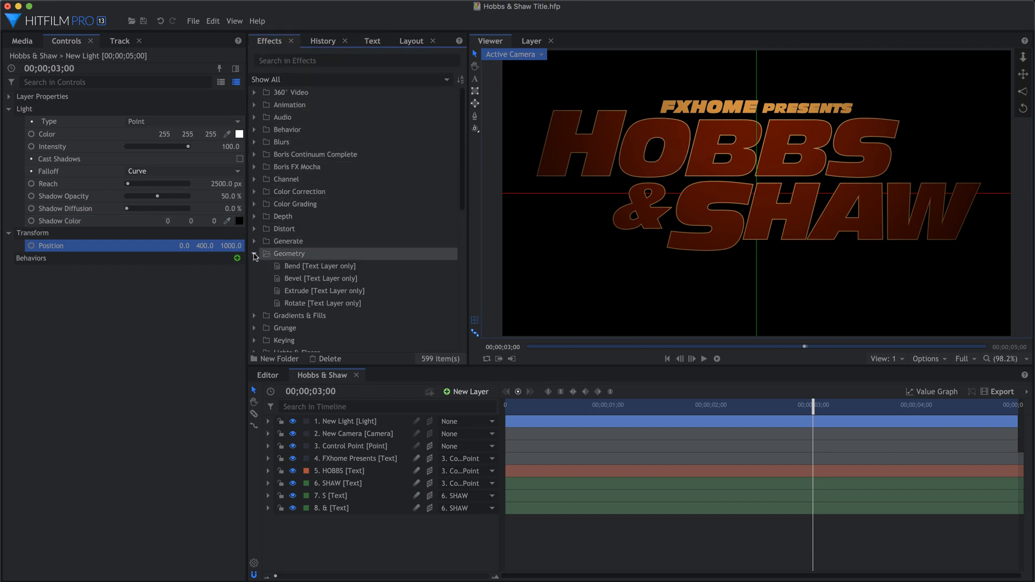
pyautogui.click(305, 293)
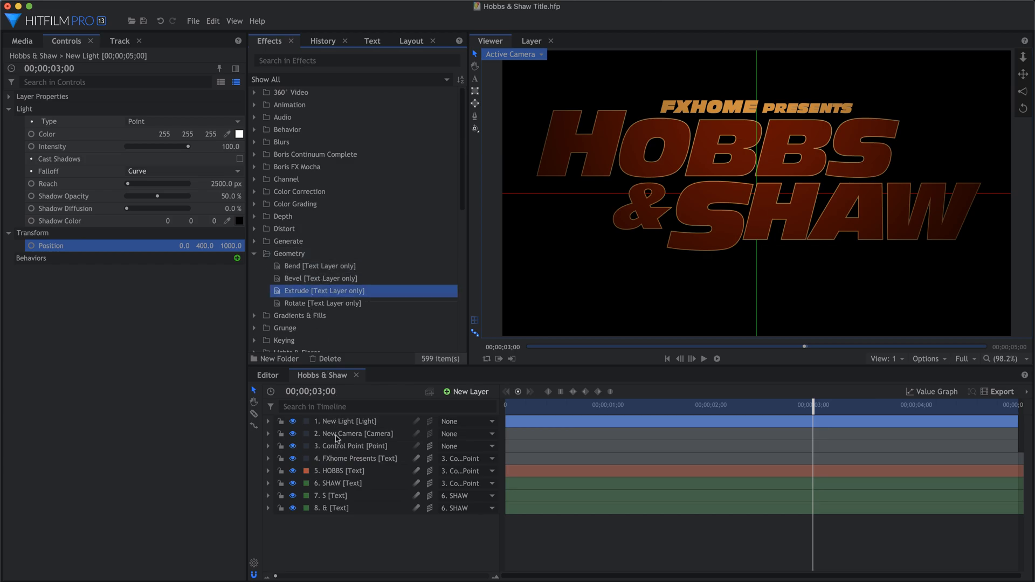
pyautogui.moveTo(334, 473); pyautogui.dragTo(334, 473)
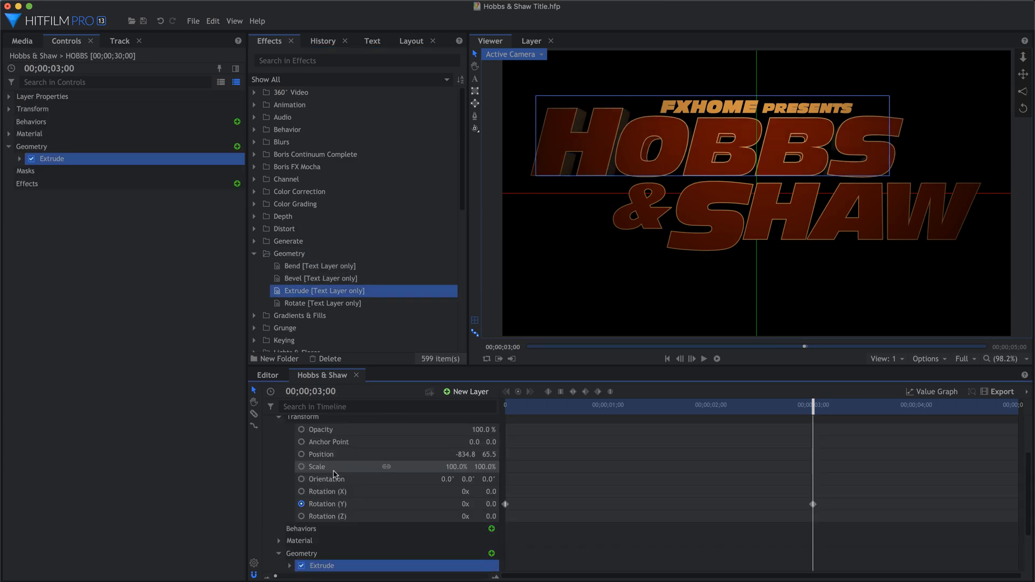
# - Set the HOBBS extrusion depth to 15 px and enable Internal Edges
pyautogui.click(20, 159)
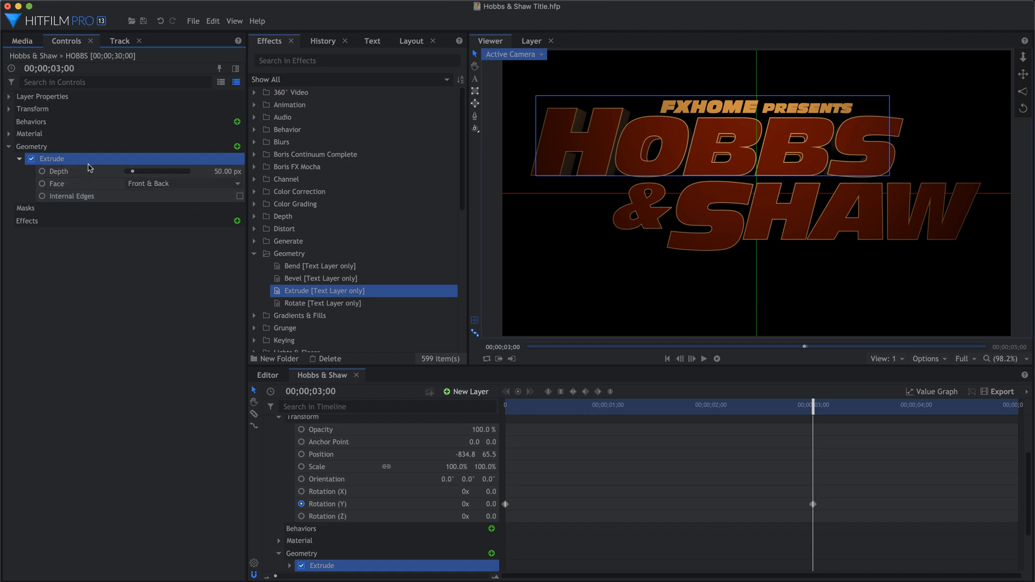
pyautogui.click(216, 171)
pyautogui.write('1')
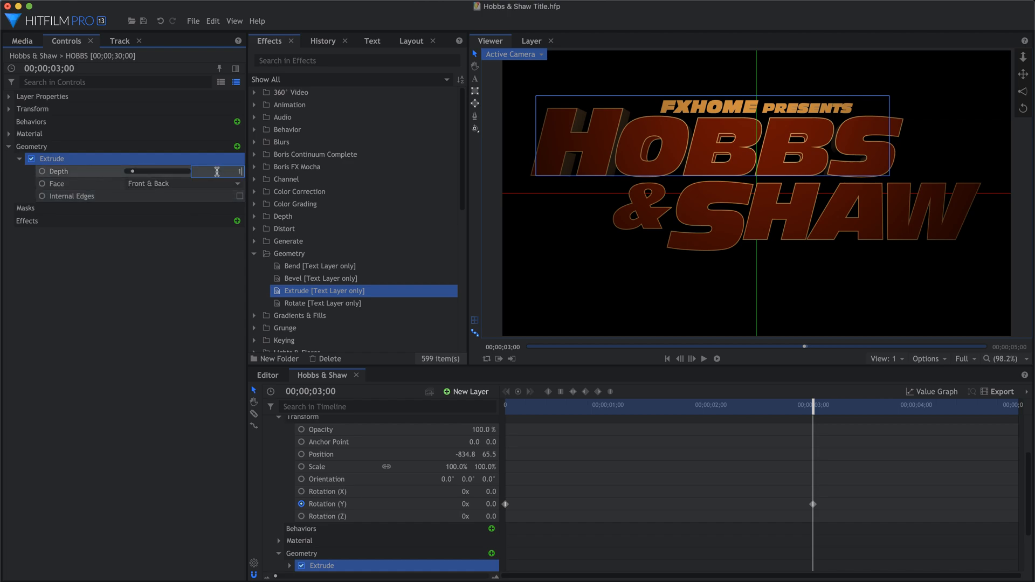
pyautogui.write('5')
pyautogui.press('Return')
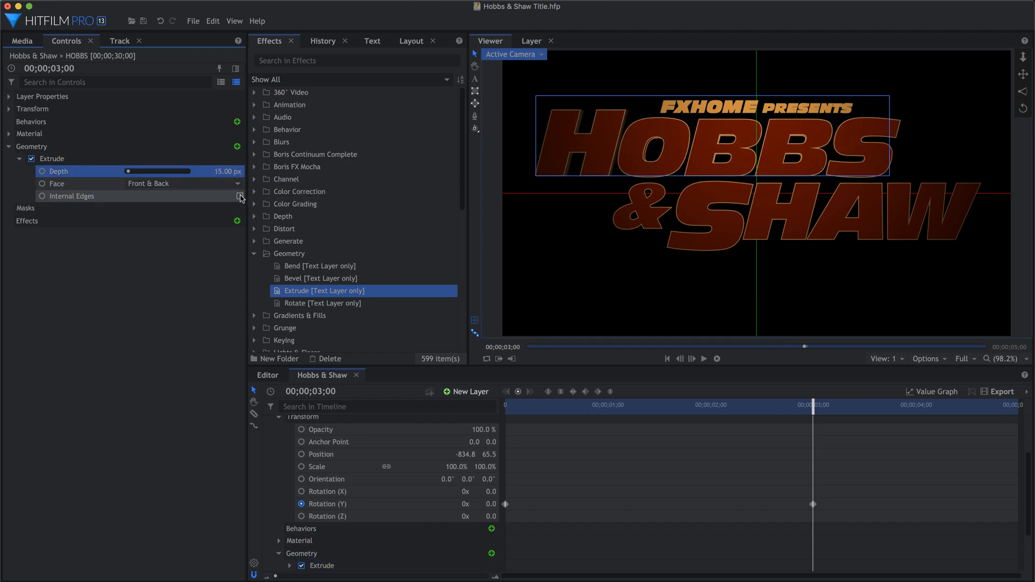
pyautogui.click(240, 196)
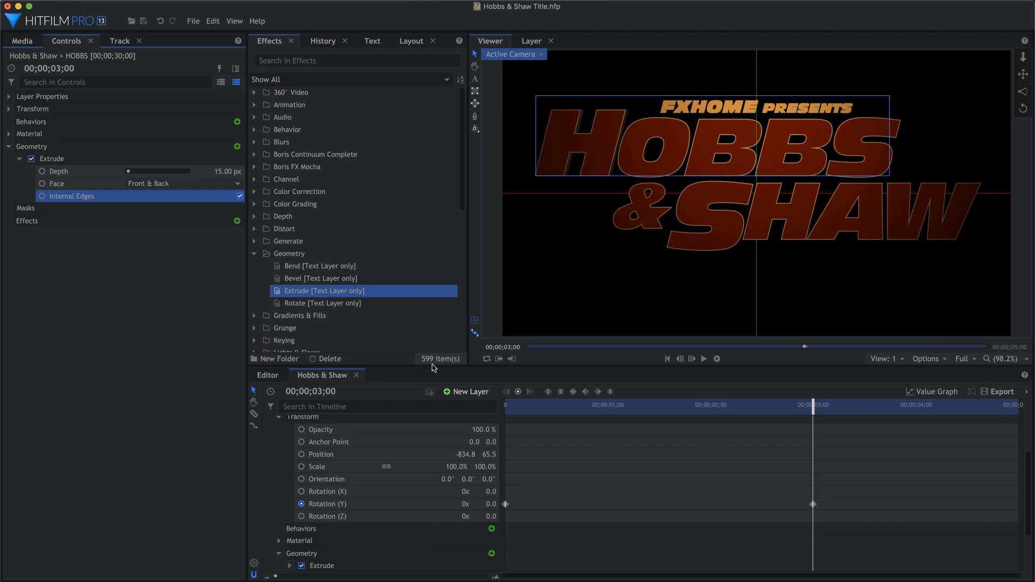
# - Add a second light layer to the composite shot, leaving its settings at their defaults
pyautogui.click(482, 394)
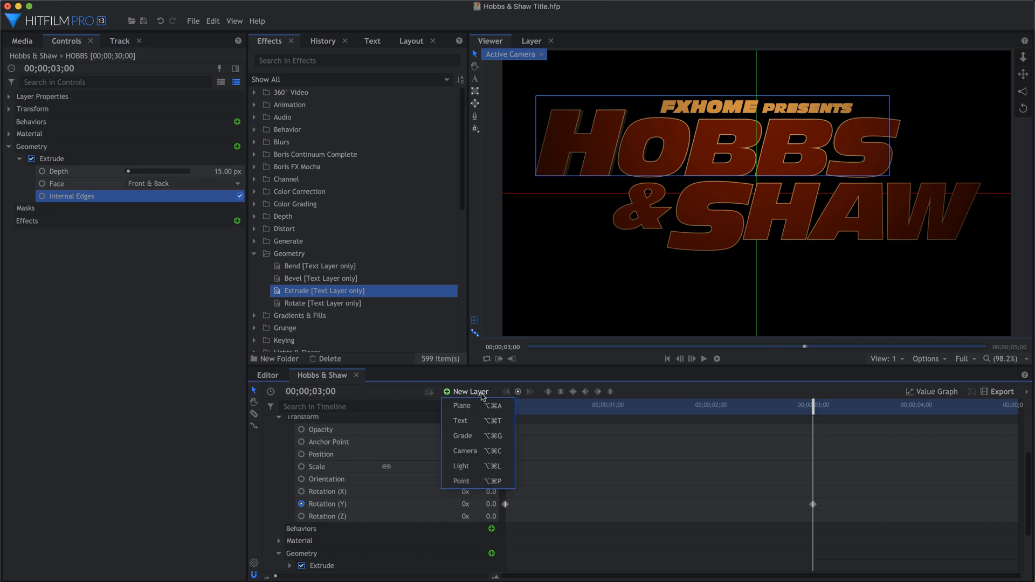
pyautogui.click(471, 465)
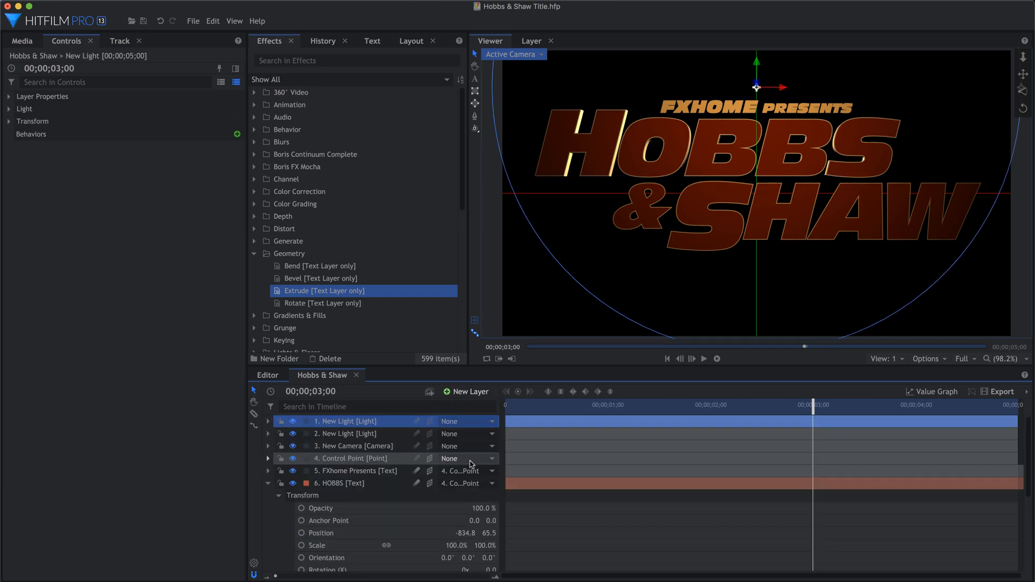
pyautogui.doubleClick(352, 423)
pyautogui.click(364, 434)
pyautogui.click(365, 424)
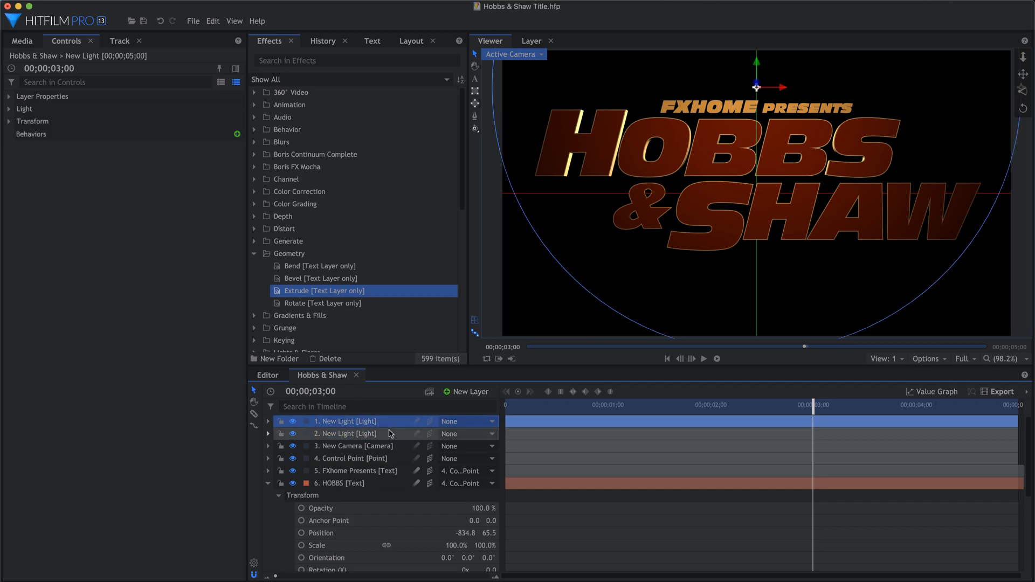
pyautogui.click(366, 447)
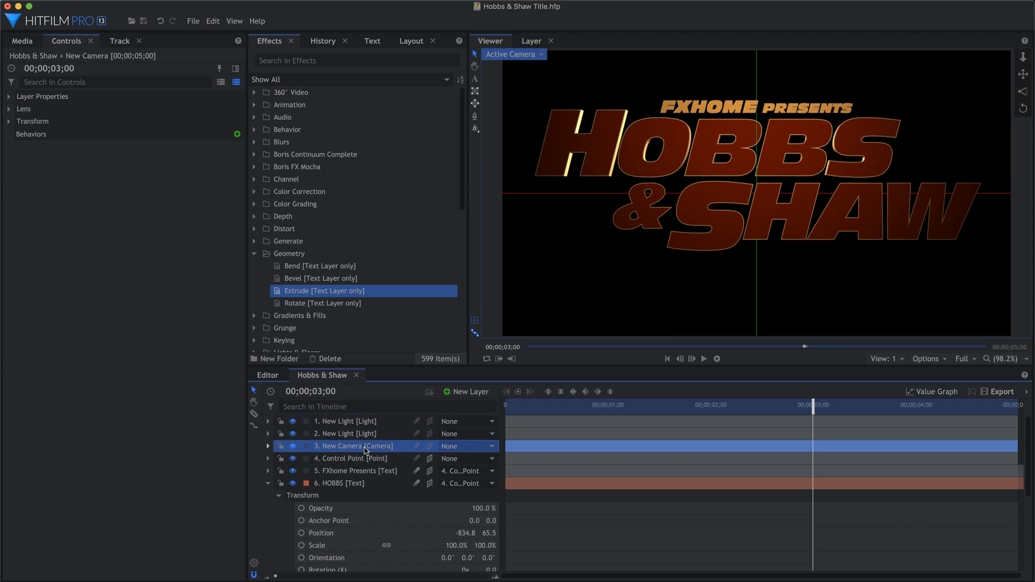
# - Copy the Extrude effect from HOBBS to the SHAW, S and & text layers, and preview up to the last frame
pyautogui.click(349, 487)
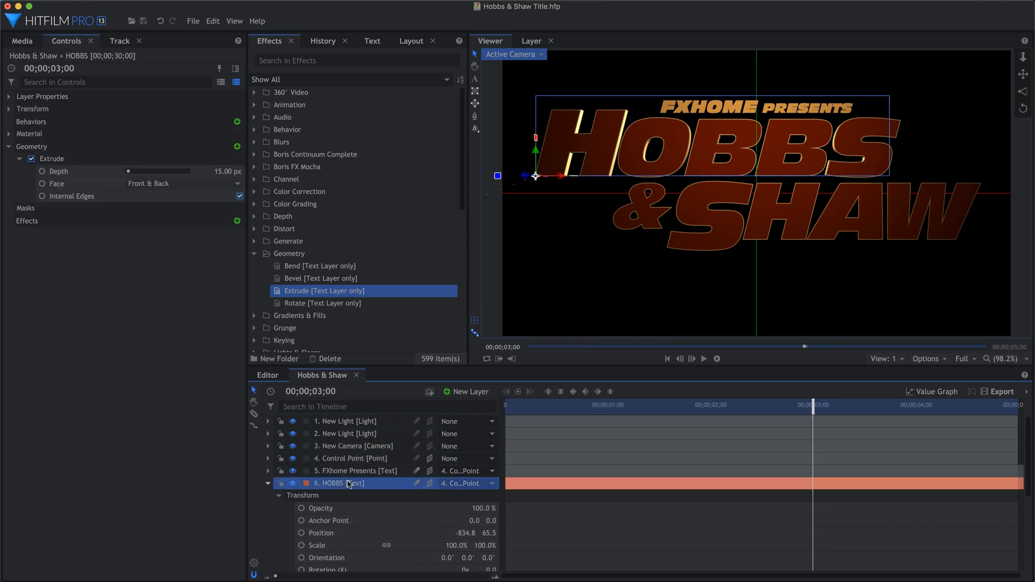
pyautogui.rightClick(53, 160)
pyautogui.click(71, 178)
pyautogui.scroll(-3, 393, 429)
pyautogui.scroll(-1, 393, 430)
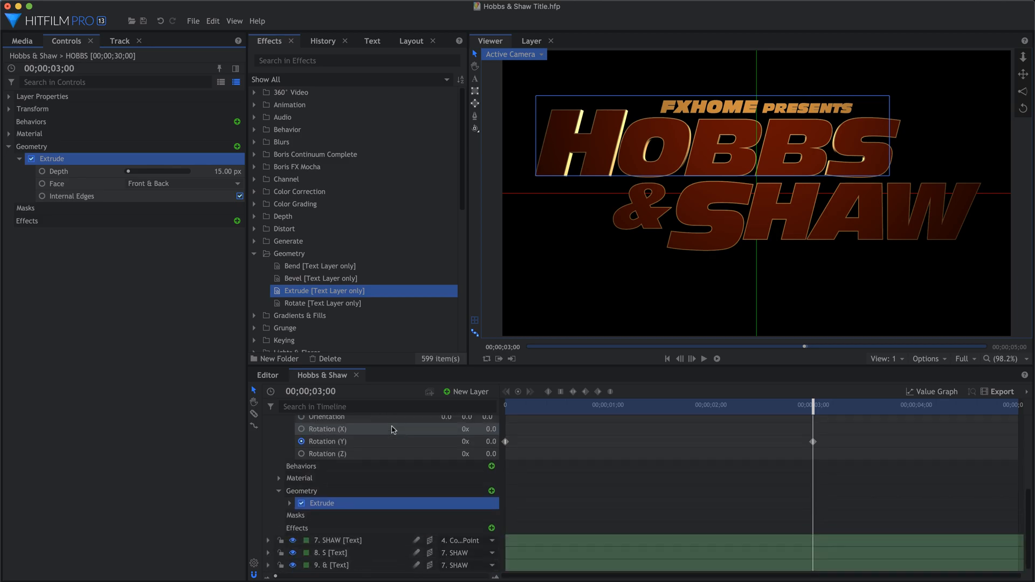
pyautogui.click(337, 541)
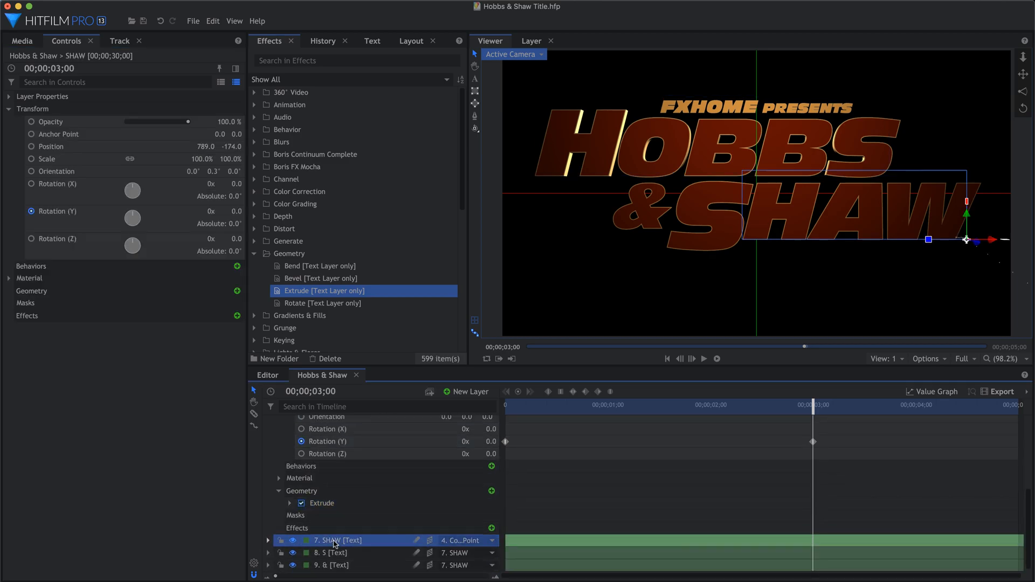
pyautogui.keyDown('shift'); pyautogui.click(326, 567); pyautogui.keyUp('shift')
pyautogui.rightClick(343, 546)
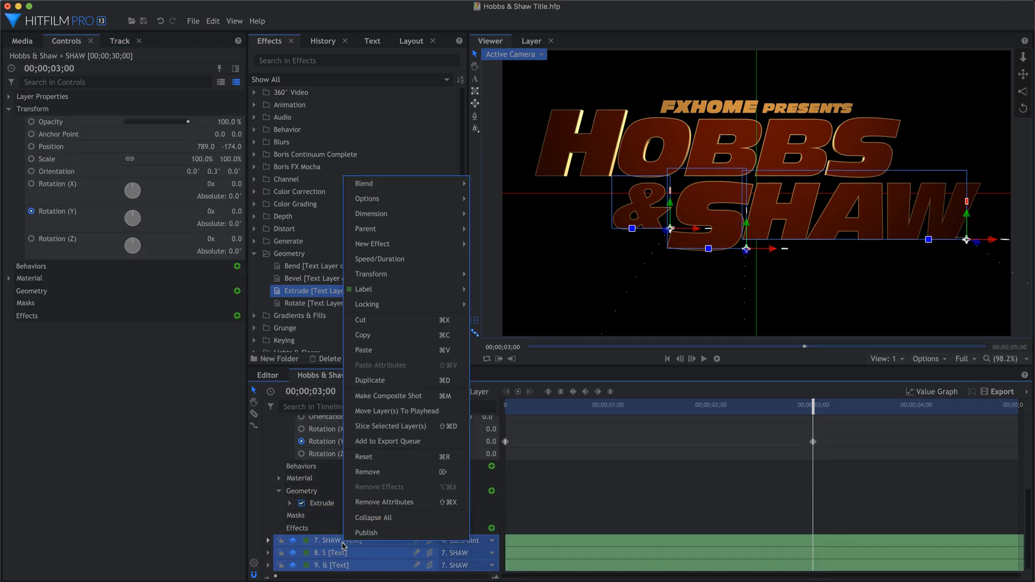
pyautogui.click(375, 351)
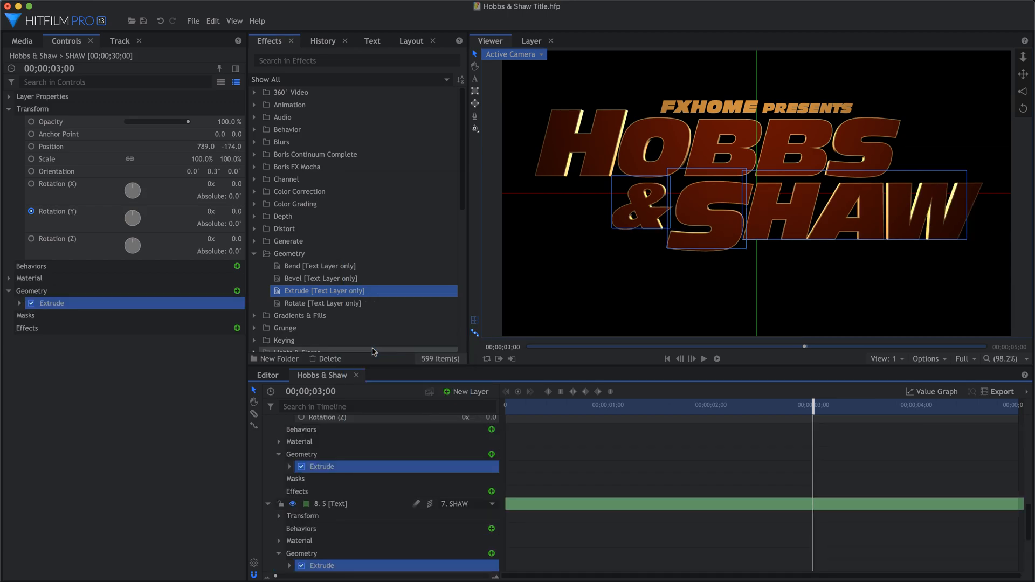
pyautogui.moveTo(566, 404); pyautogui.dragTo(1032, 423)
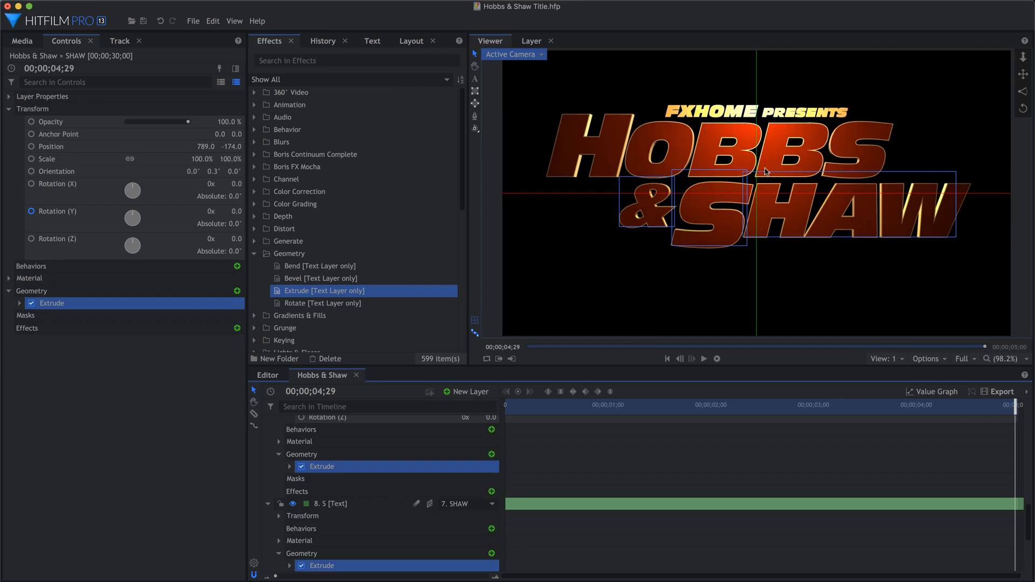
# - Rename the original light layer to Key and the newly added light to Edge
pyautogui.scroll(10, 375, 482)
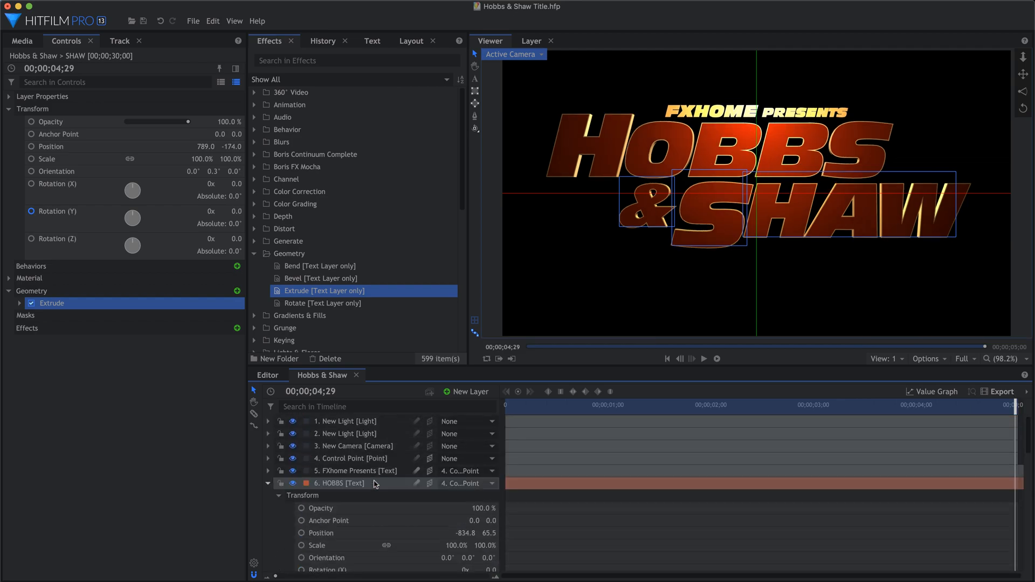
pyautogui.click(348, 434)
pyautogui.click(349, 435)
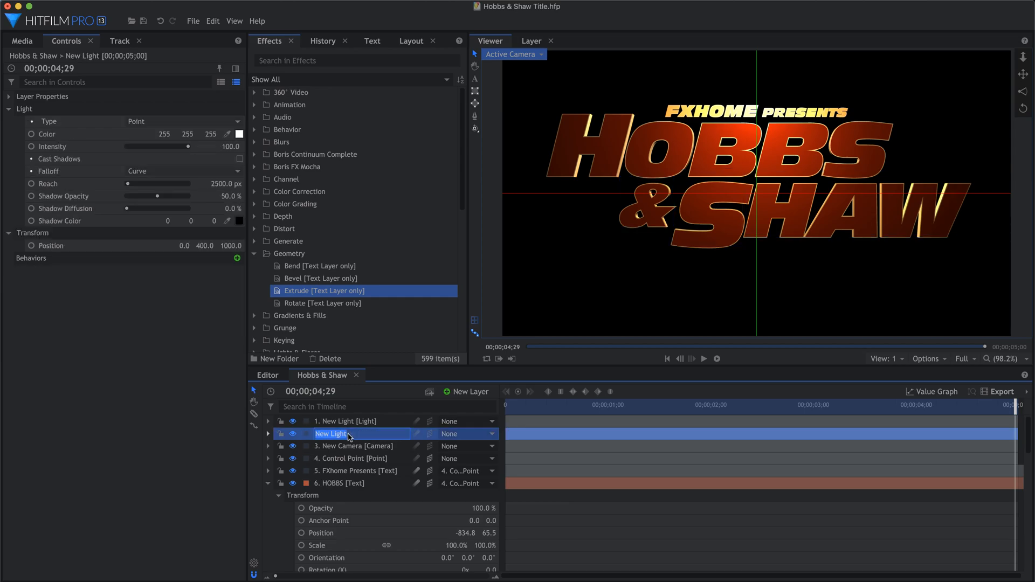
pyautogui.write('Key')
pyautogui.press('Return')
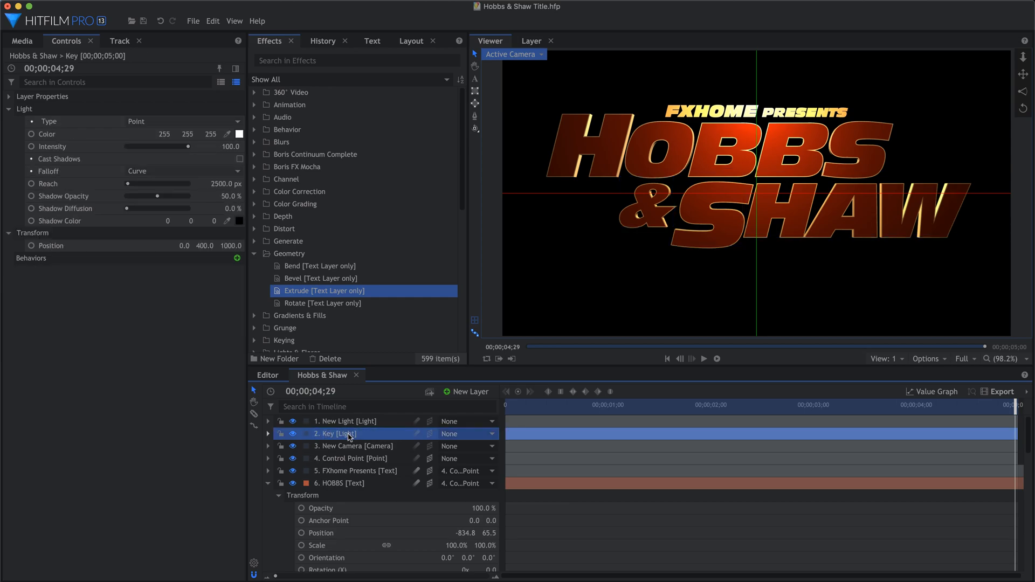
pyautogui.click(345, 422)
pyautogui.click(345, 422)
pyautogui.write('Edge')
pyautogui.press('Return')
# - Keyframe the Key light's intensity at 00;00;03;00, and set it to 50 at 00;00;04;29
pyautogui.click(343, 435)
pyautogui.click(818, 408)
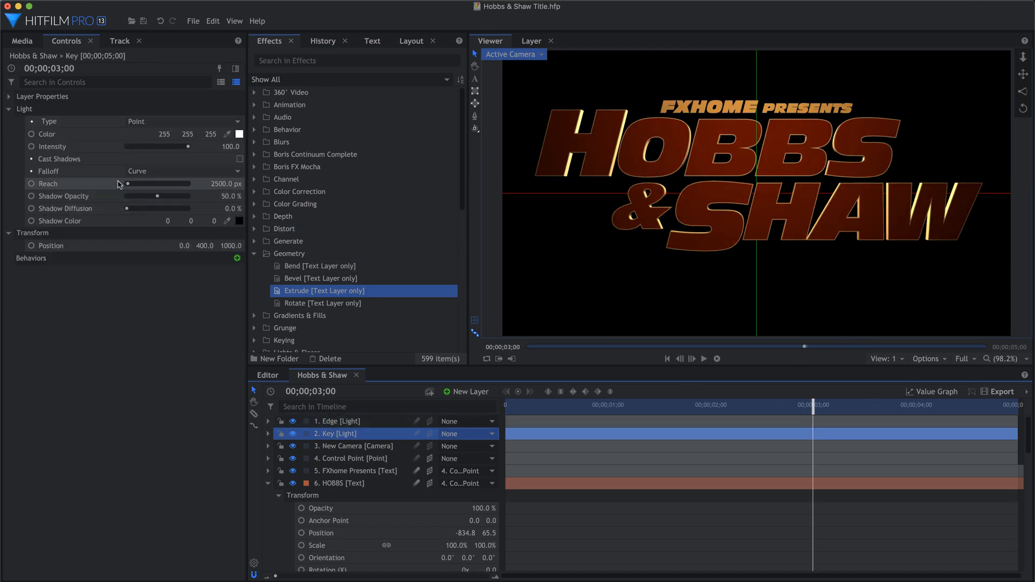
pyautogui.click(32, 147)
pyautogui.click(1016, 408)
pyautogui.click(230, 147)
pyautogui.moveTo(231, 147); pyautogui.dragTo(197, 146)
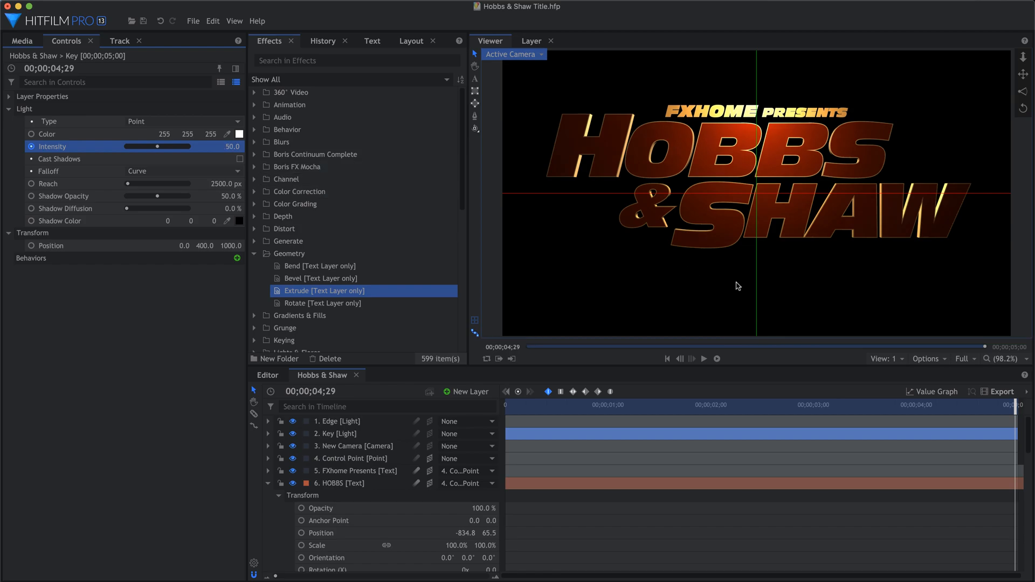
# - Collapse the HOBBS layer, add a 3D point layer and name it Flare Position
pyautogui.click(268, 484)
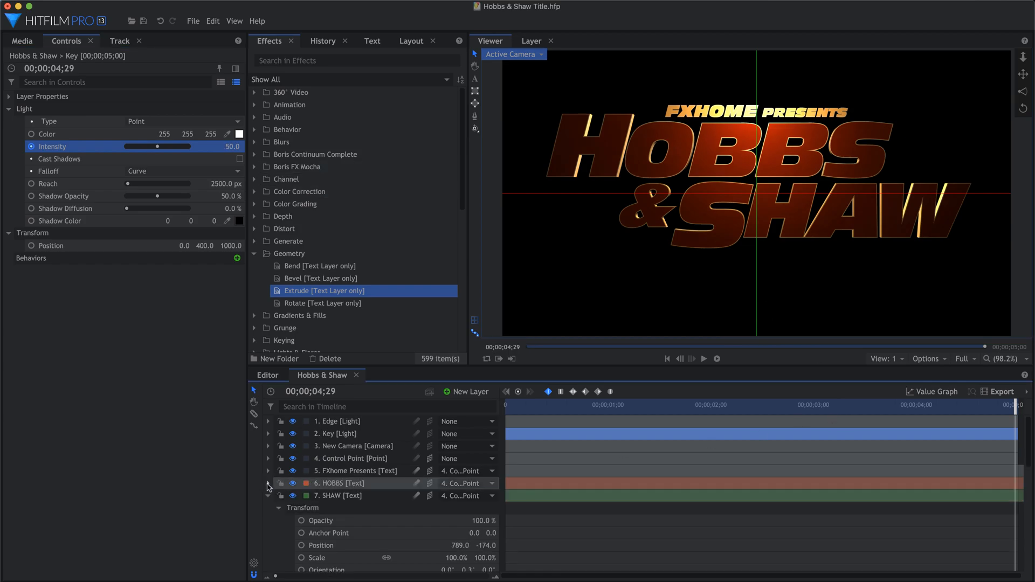
pyautogui.click(474, 395)
pyautogui.click(469, 482)
pyautogui.click(430, 421)
pyautogui.click(441, 451)
pyautogui.doubleClick(341, 421)
pyautogui.write('Flare')
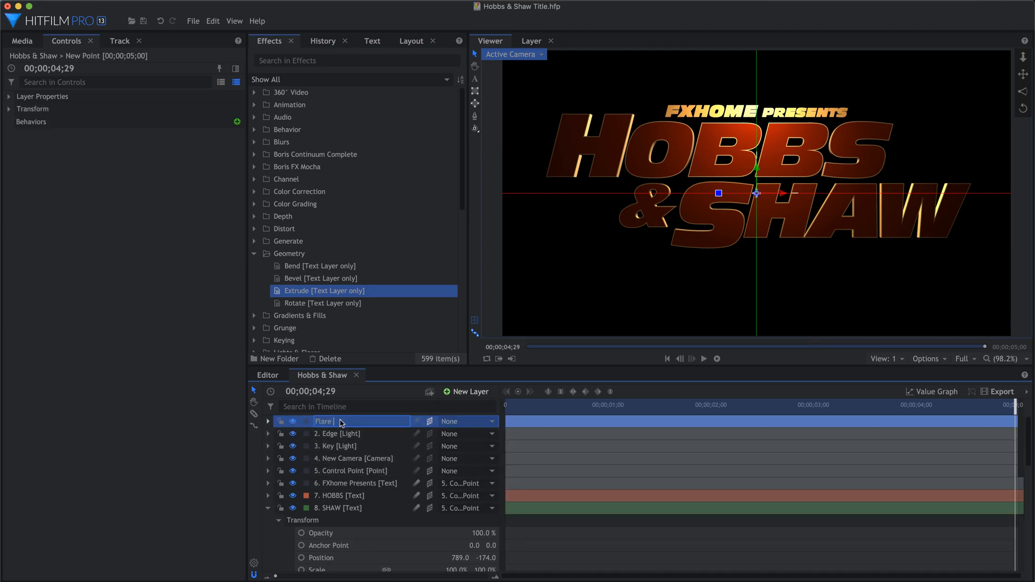
pyautogui.write(' Position')
pyautogui.press('Return')
# - Add a plane layer named Flare and set its blend mode to Add
pyautogui.click(469, 392)
pyautogui.click(470, 405)
pyautogui.moveTo(534, 222); pyautogui.dragTo(411, 225)
pyautogui.write('Flare')
pyautogui.press('Return')
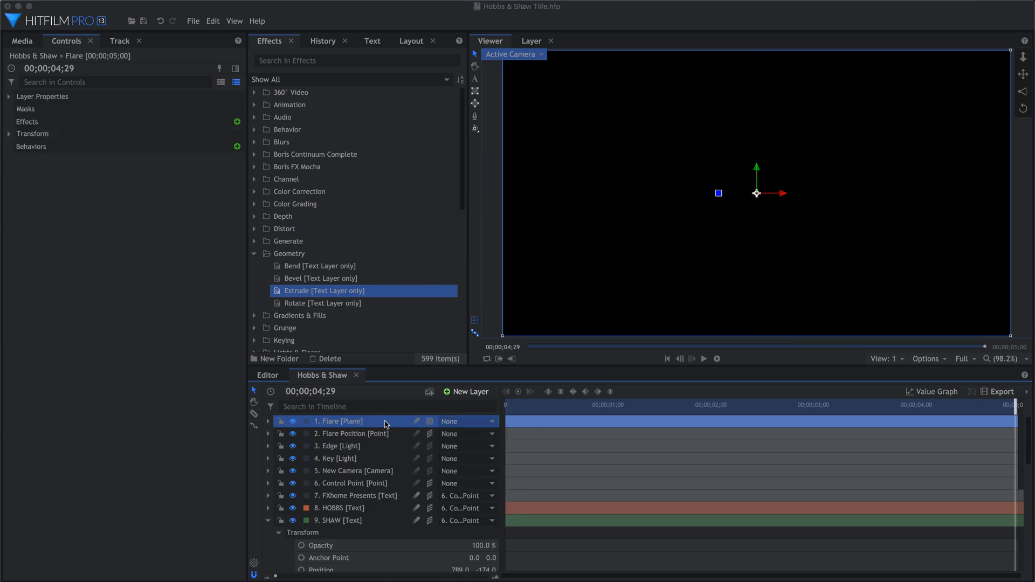
pyautogui.rightClick(384, 425)
pyautogui.moveTo(426, 47)
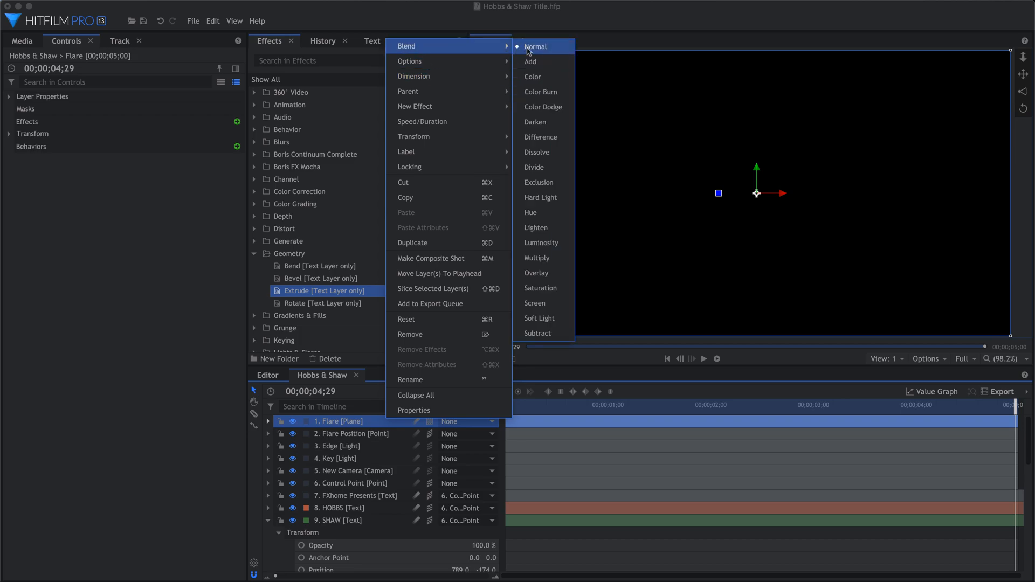
pyautogui.click(538, 65)
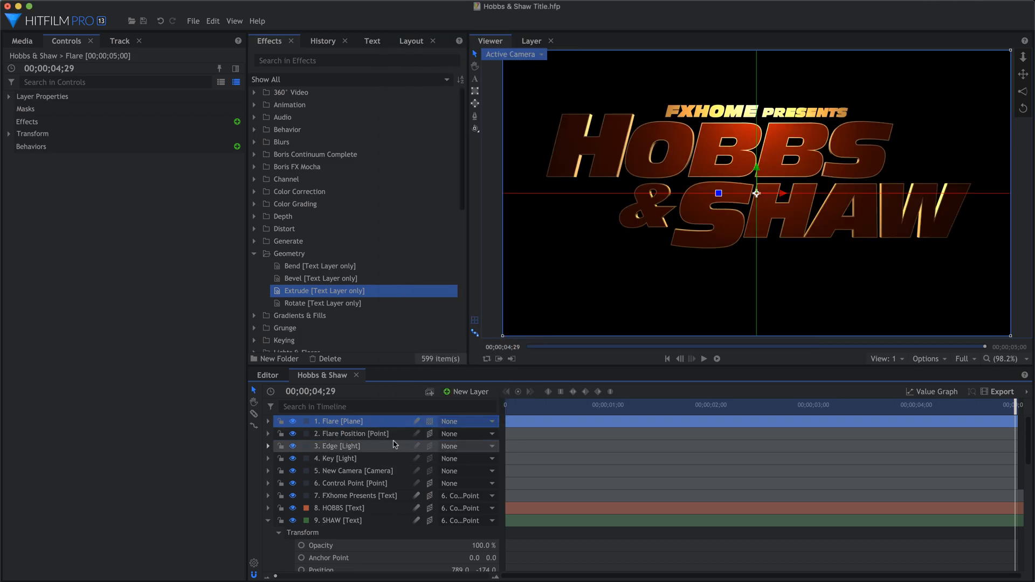
# - Trim the Flare and Flare Position layers to start shortly before 00;00;03;00, and go to the last frame
pyautogui.click(815, 410)
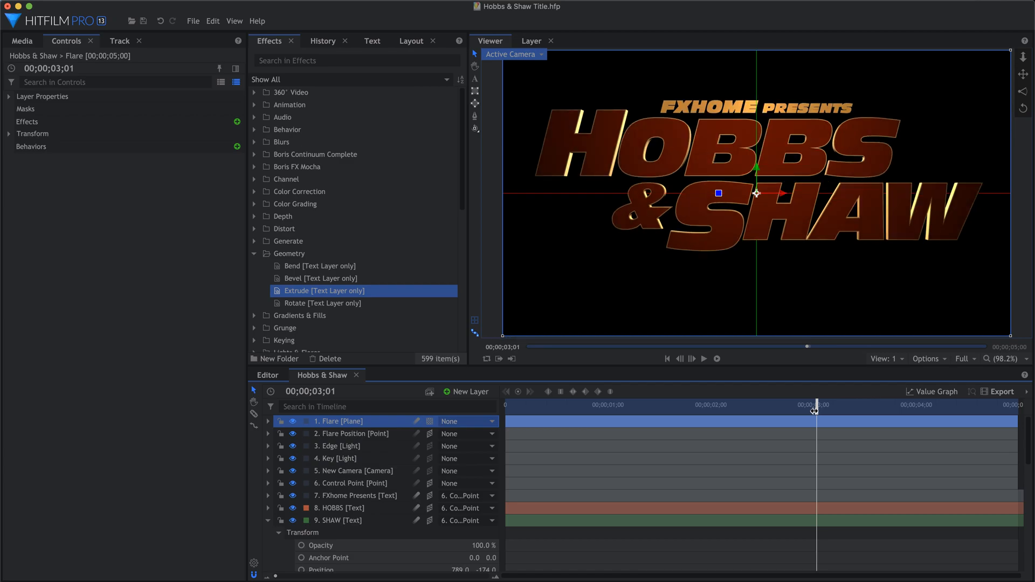
pyautogui.click(813, 410)
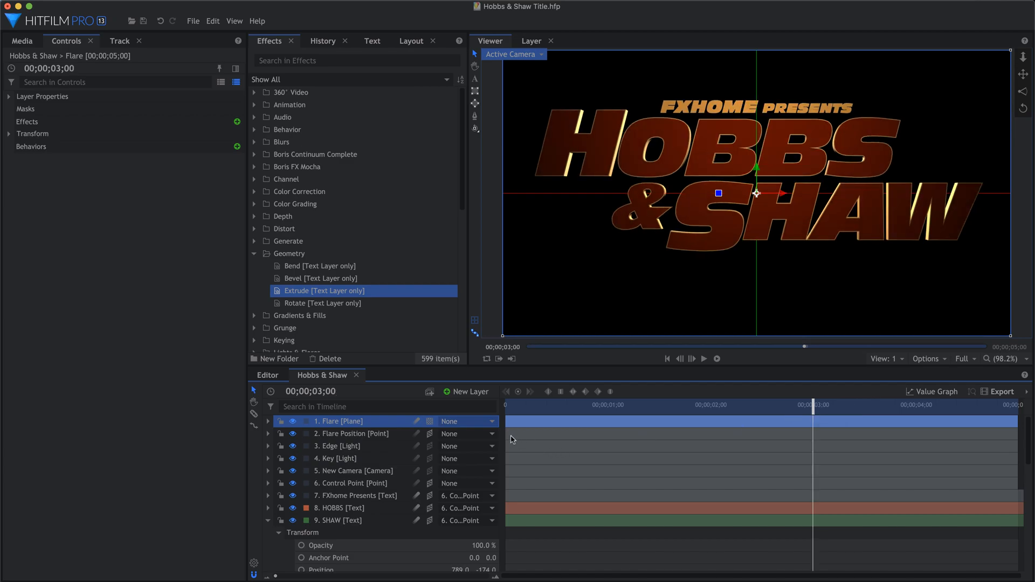
pyautogui.moveTo(503, 424); pyautogui.dragTo(778, 425)
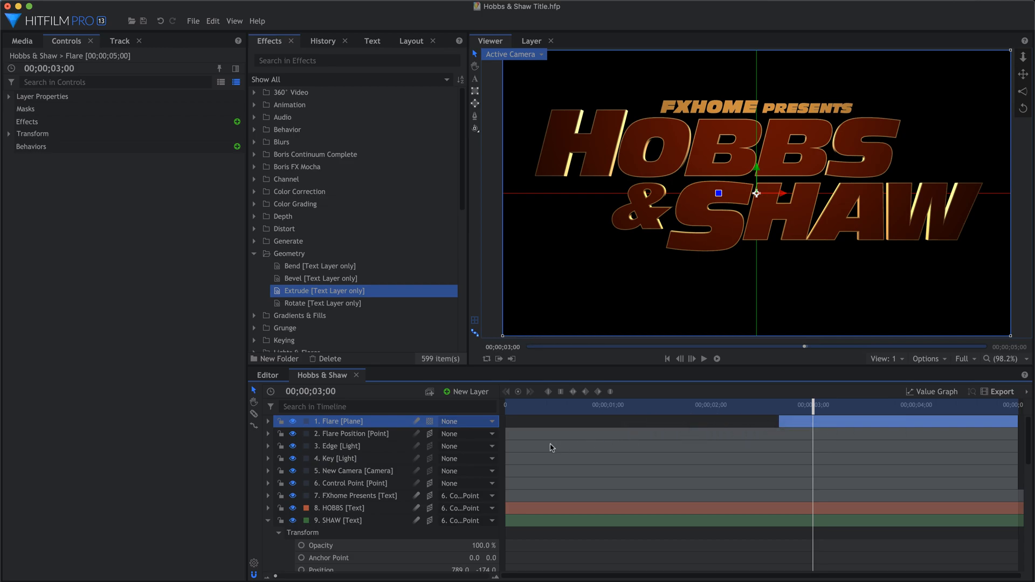
pyautogui.moveTo(503, 435); pyautogui.dragTo(1014, 409)
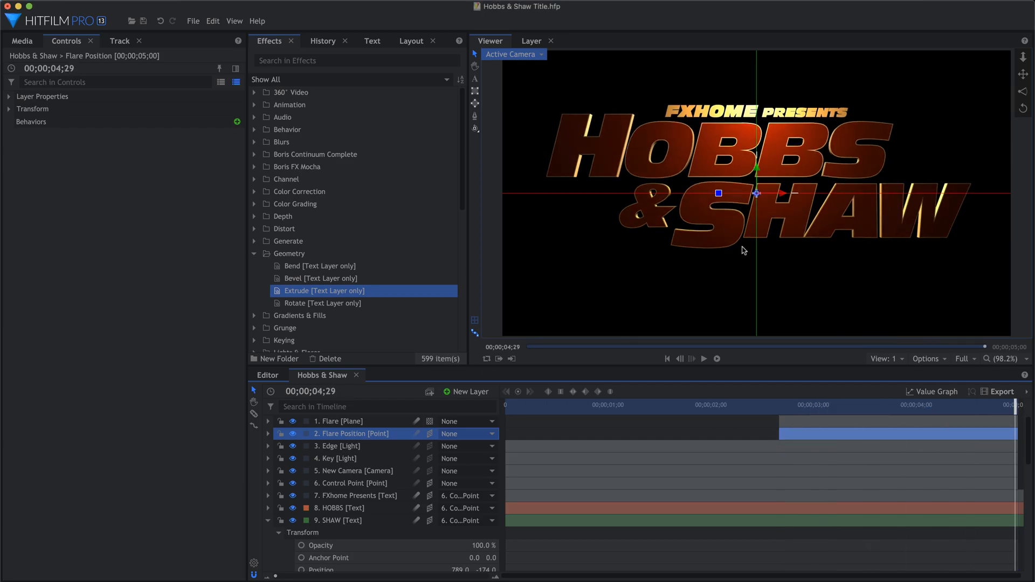
# - Move the Flare Position point up onto HOBBS at about X 112, Y 61, and keyframe its position at 00;00;04;29
pyautogui.moveTo(768, 175); pyautogui.dragTo(801, 178)
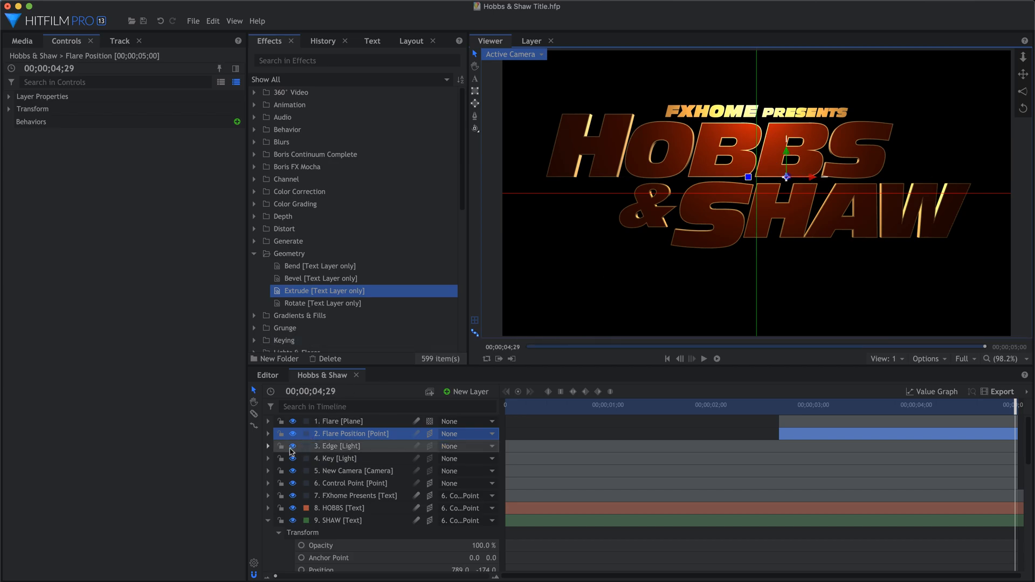
pyautogui.click(268, 434)
pyautogui.click(279, 445)
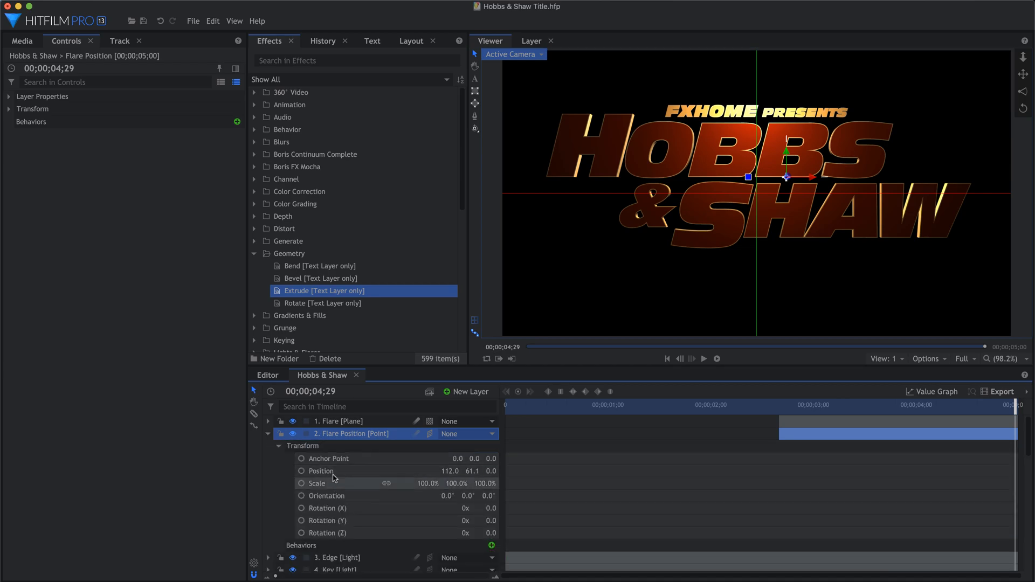
pyautogui.click(302, 471)
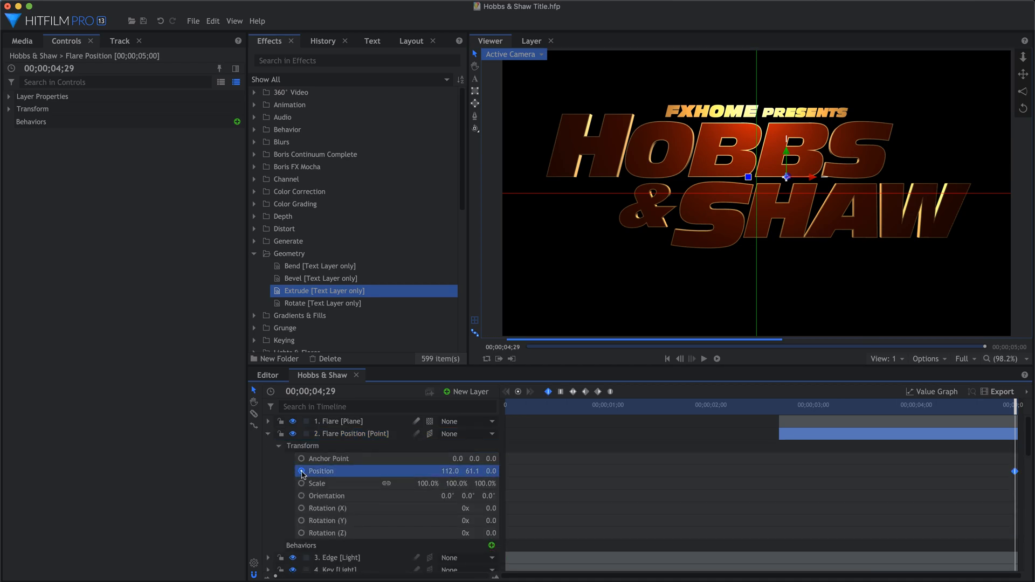
# - Parent Flare Position to the HOBBS layer, and at 00;00;02;20 move the point left to an X position of about 698
pyautogui.click(476, 434)
pyautogui.click(461, 541)
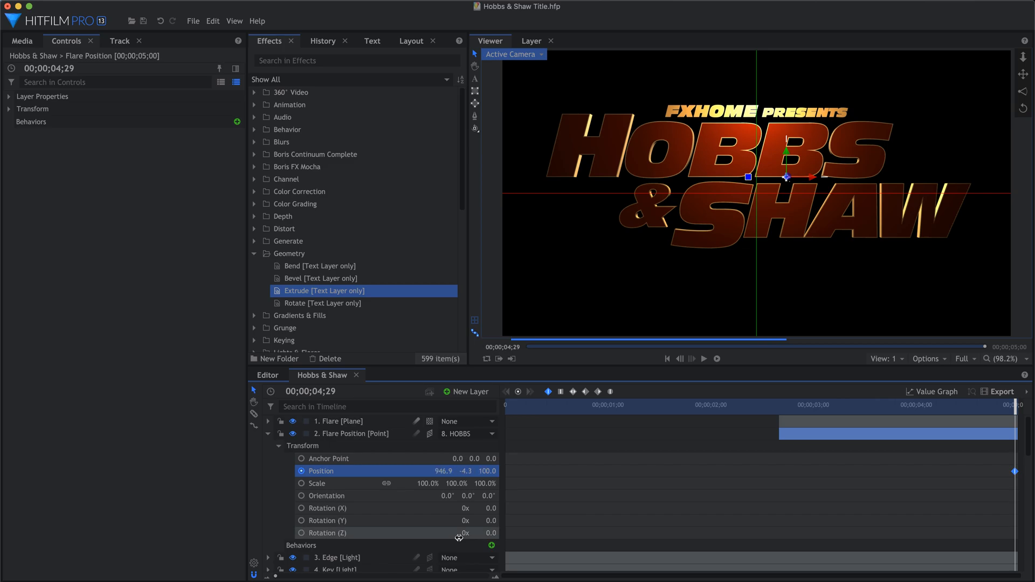
pyautogui.click(777, 405)
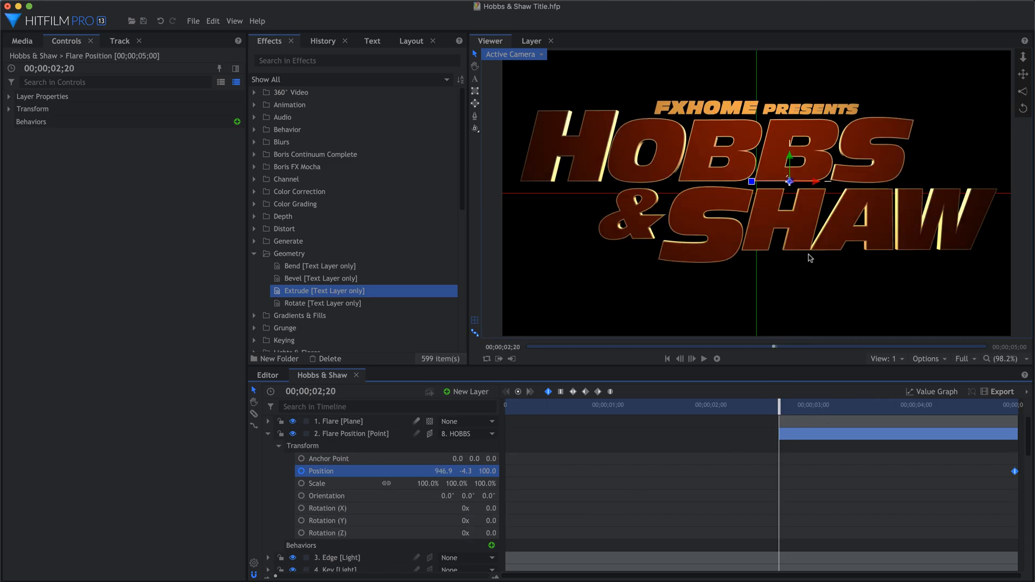
pyautogui.moveTo(788, 182); pyautogui.dragTo(741, 176)
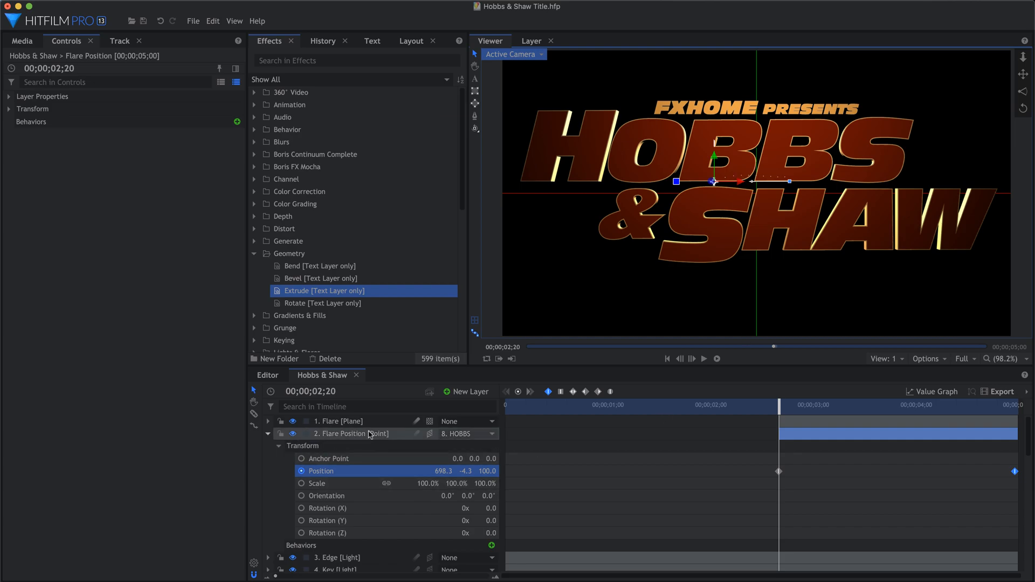
# - Find the Light Flares effect and apply it to the Flare plane layer
pyautogui.click(315, 60)
pyautogui.write('light fl')
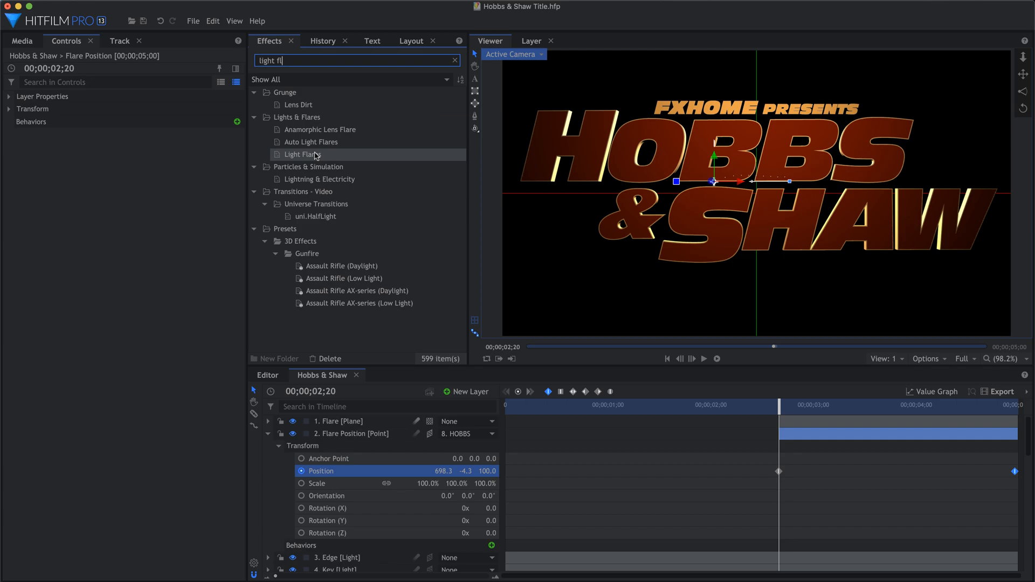
pyautogui.click(316, 155)
pyautogui.moveTo(348, 424); pyautogui.dragTo(348, 424)
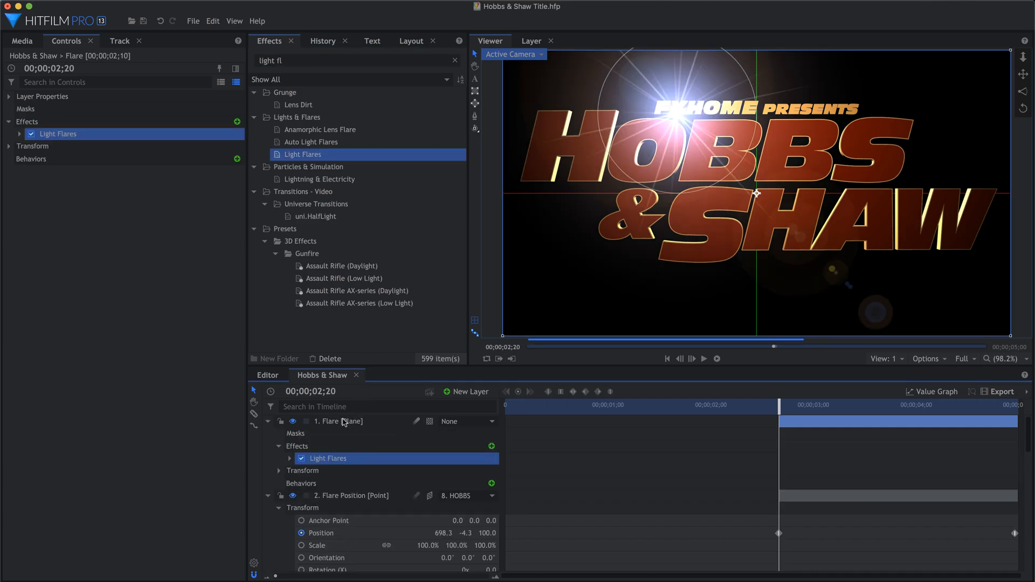
# - Make the flare's hotspot position use the Flare Position layer, with its center at 0, 0
pyautogui.click(19, 133)
pyautogui.click(30, 159)
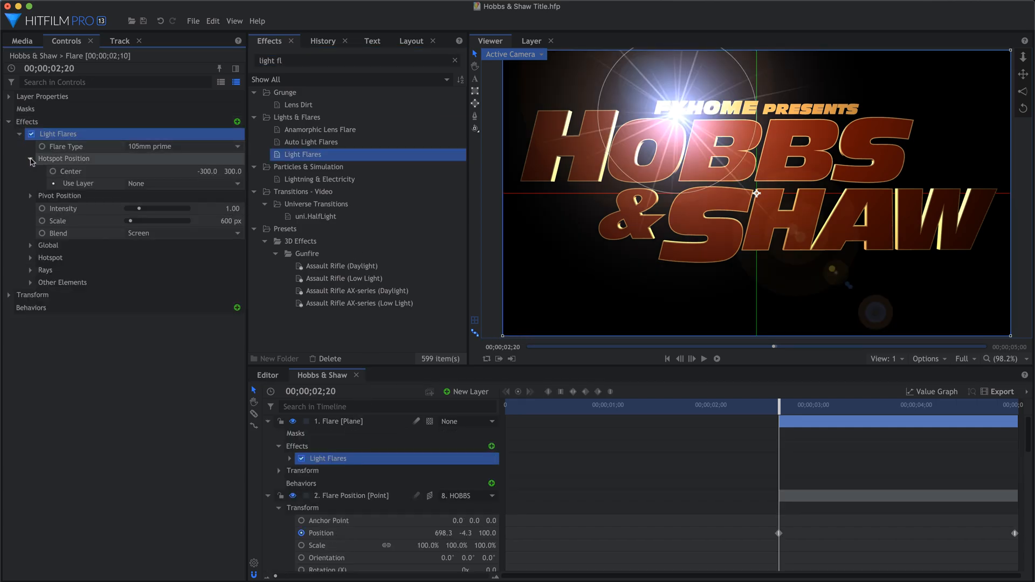
pyautogui.click(162, 183)
pyautogui.click(164, 203)
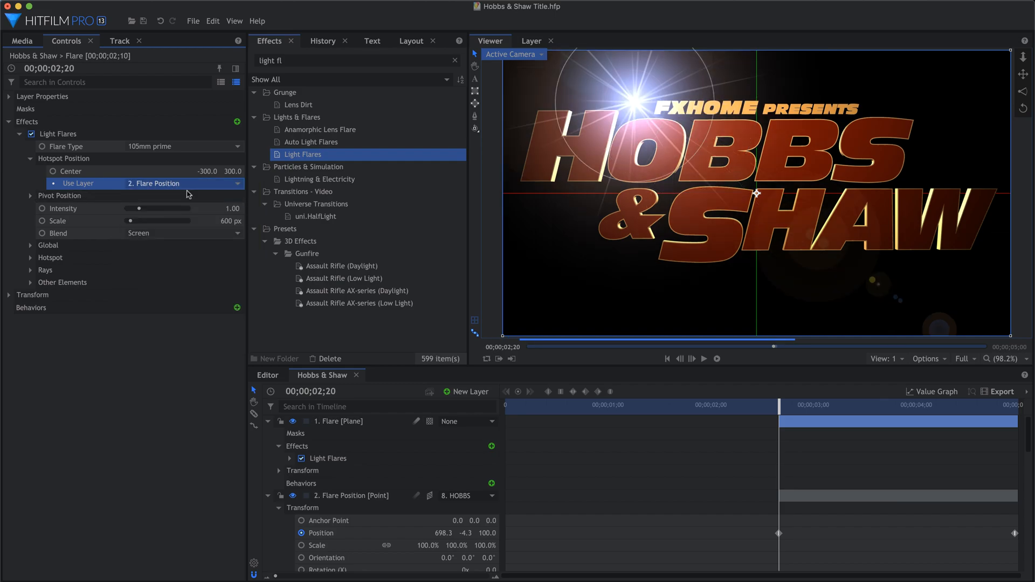
pyautogui.click(200, 175)
pyautogui.write('0')
pyautogui.press('Tab')
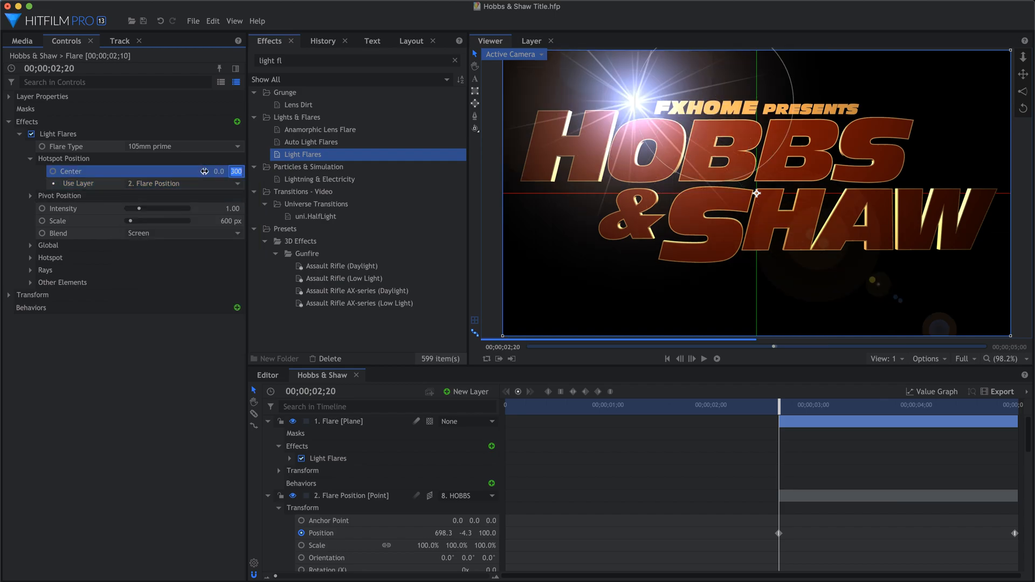
pyautogui.write('0')
pyautogui.press('Return')
# - Set the flare type to Anamorphic streak with an intensity of 1.10 and a scale of 1600 px
pyautogui.click(173, 147)
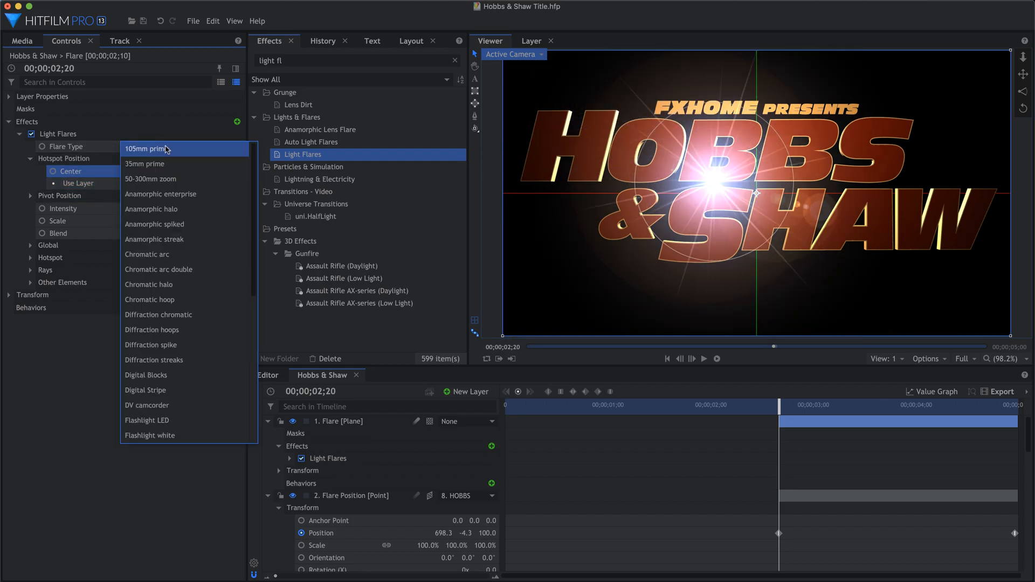
pyautogui.click(180, 239)
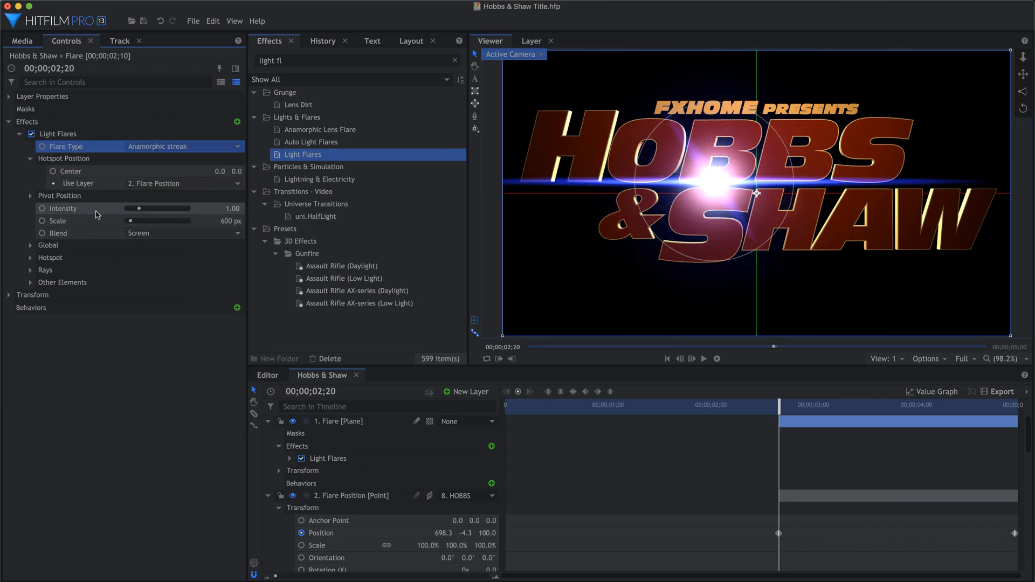
pyautogui.click(228, 210)
pyautogui.write('.1')
pyautogui.press('Return')
pyautogui.click(228, 222)
pyautogui.write('1600')
pyautogui.press('Return')
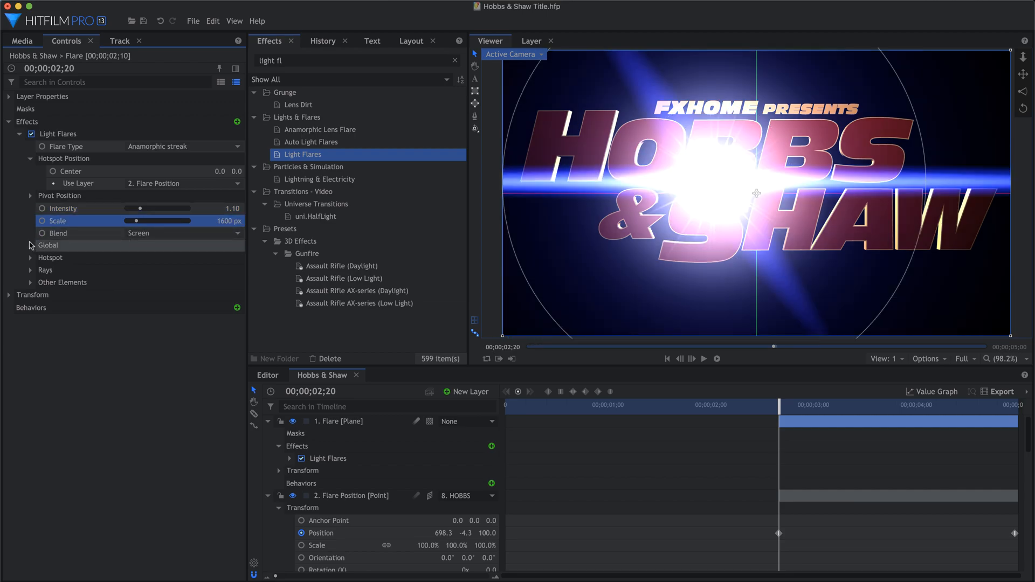
# - Set the flare's global gamma to 0.85 and global saturation to 0.70
pyautogui.click(31, 245)
pyautogui.click(229, 271)
pyautogui.write('.85')
pyautogui.press('Return')
pyautogui.click(234, 284)
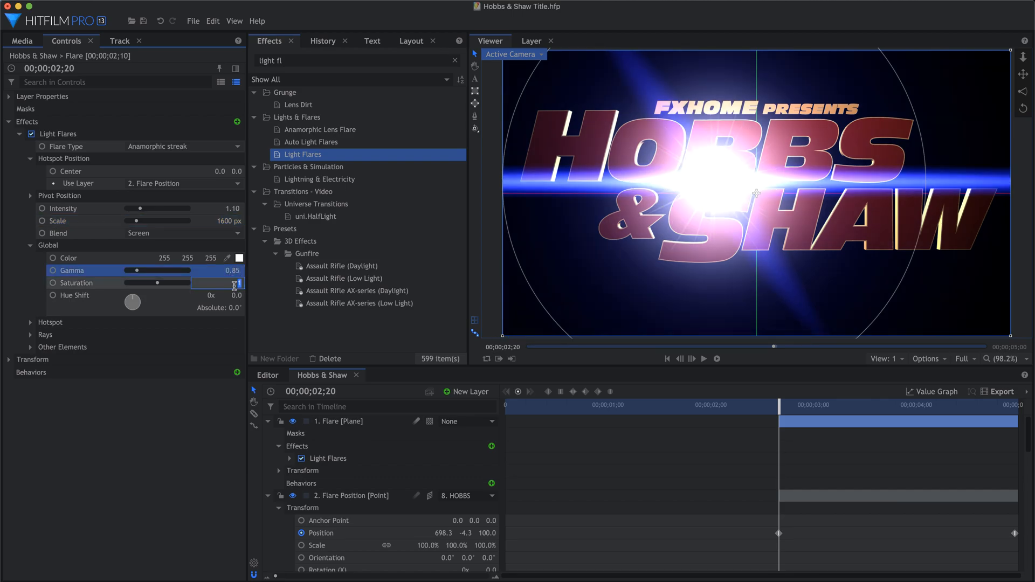
pyautogui.write('.7')
pyautogui.press('Return')
# - Set the flare's hotspot brightness to 1.3
pyautogui.click(30, 322)
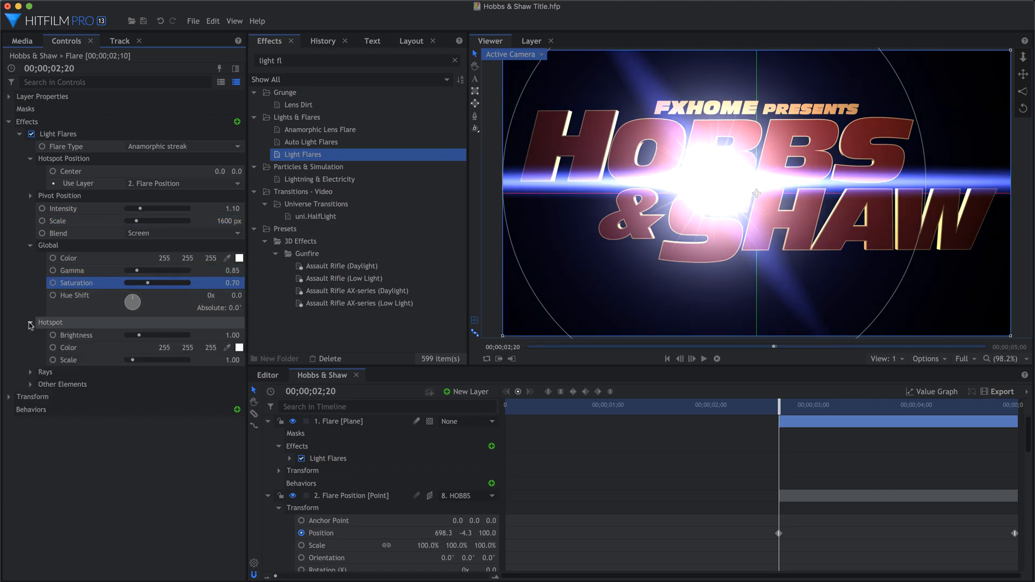
pyautogui.click(231, 335)
pyautogui.write('1.3')
pyautogui.press('Return')
# - Set the flare's hotspot color to RGB 155, 104, 23 and the hotspot scale to 1.5
pyautogui.click(163, 348)
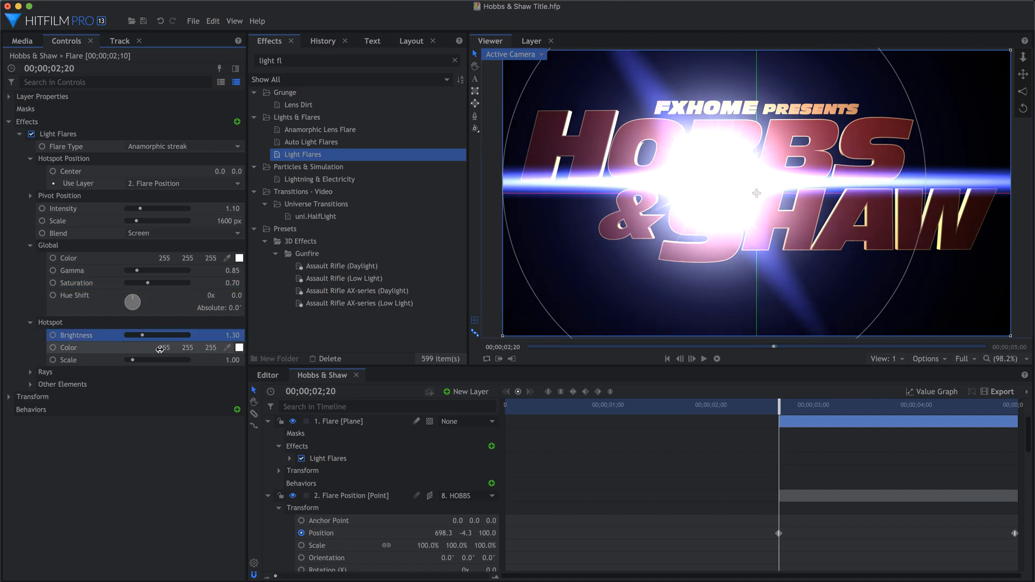
pyautogui.write('55')
pyautogui.press('Tab')
pyautogui.write('104')
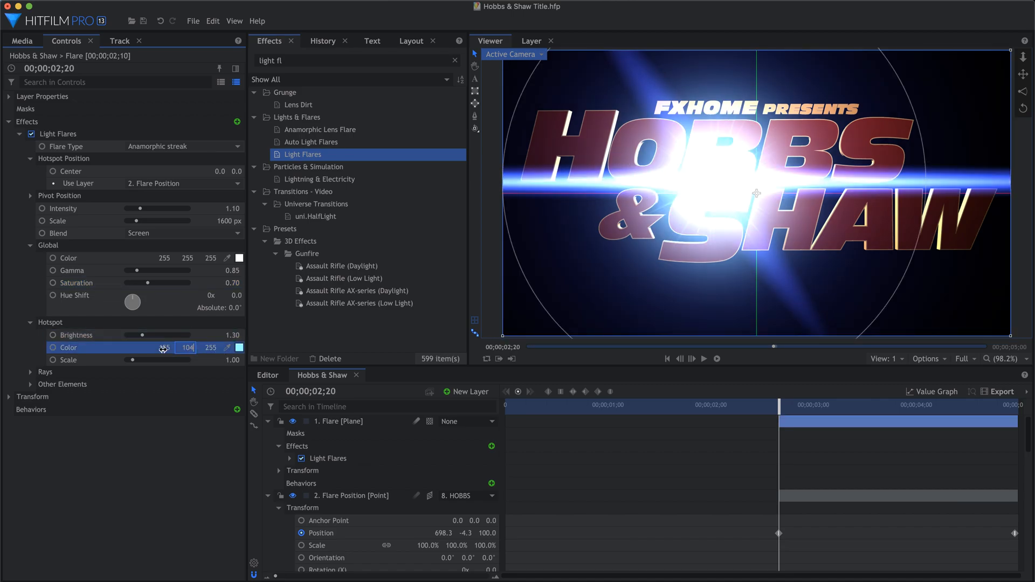
pyautogui.press('Tab')
pyautogui.write('23')
pyautogui.press('Return')
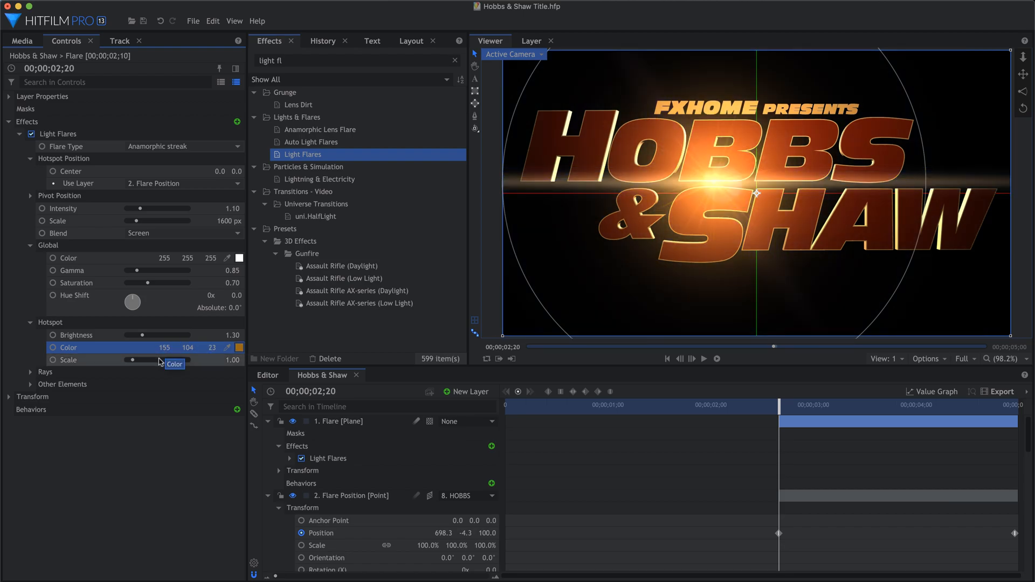
pyautogui.click(215, 359)
pyautogui.write('1.5')
pyautogui.press('Return')
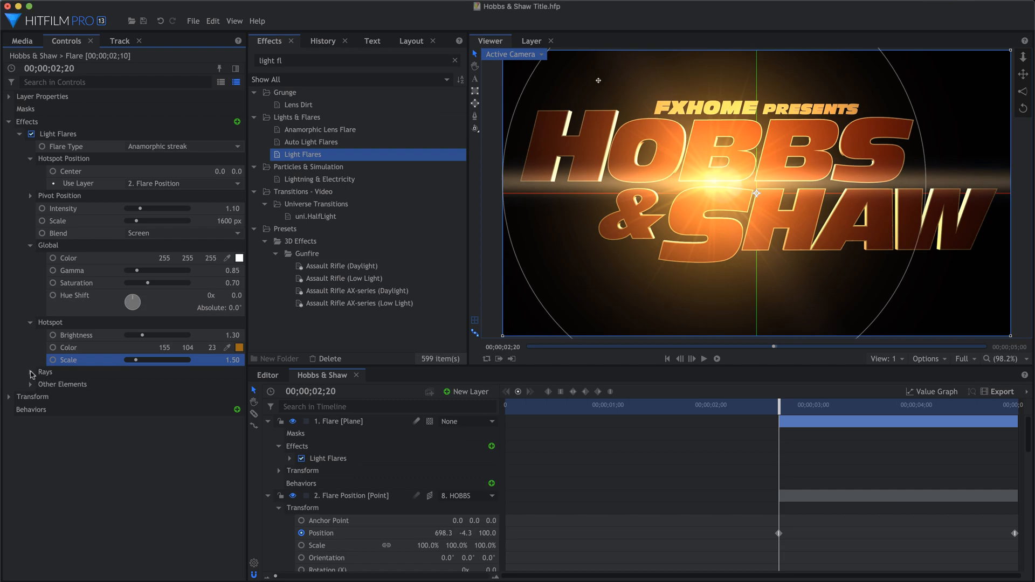
# - Set the flare rays' brightness to 1.4 and their length scale to 0.5
pyautogui.click(30, 373)
pyautogui.click(236, 386)
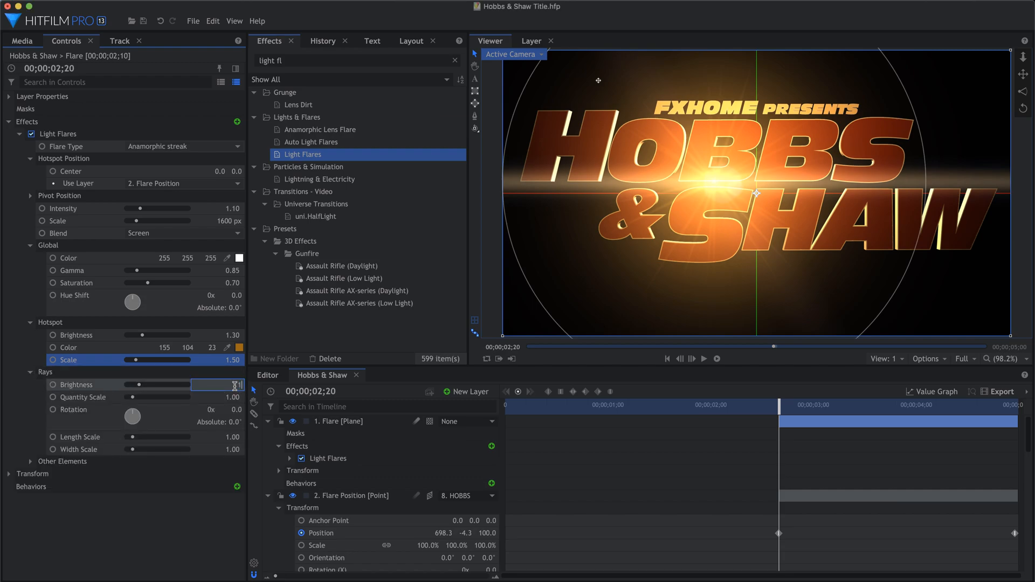
pyautogui.write('1.4')
pyautogui.press('Return')
pyautogui.click(229, 435)
pyautogui.write('.5')
pyautogui.press('Return')
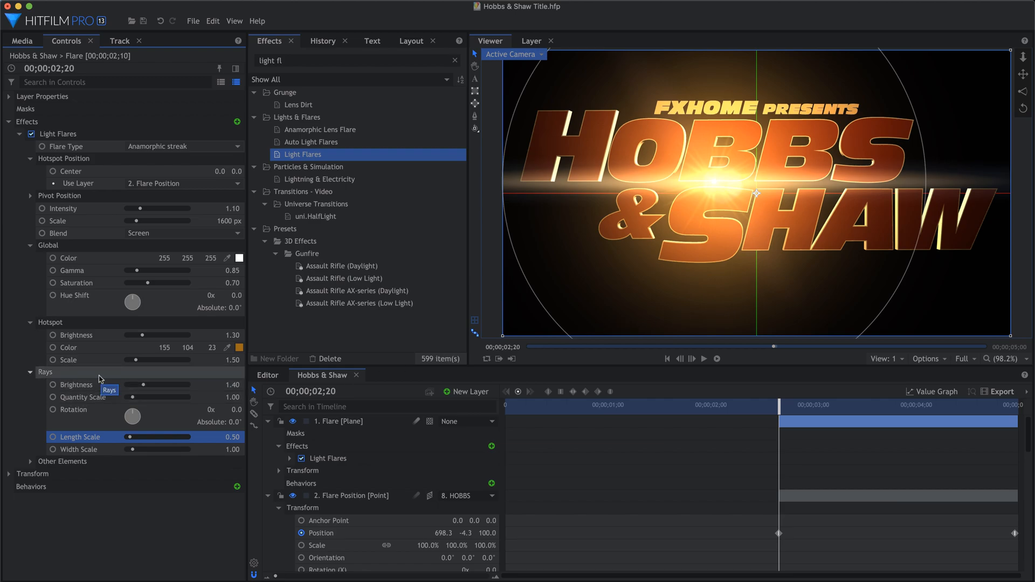
# - Keyframe the flare's intensity, rays brightness and rays length scale at 00;00;03;00
pyautogui.click(812, 410)
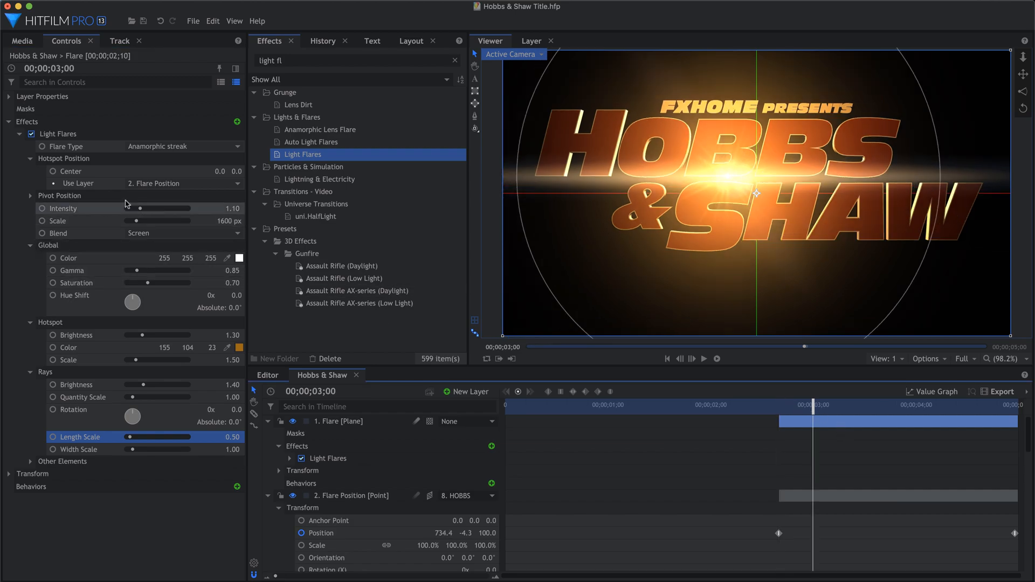
pyautogui.click(42, 209)
pyautogui.click(41, 209)
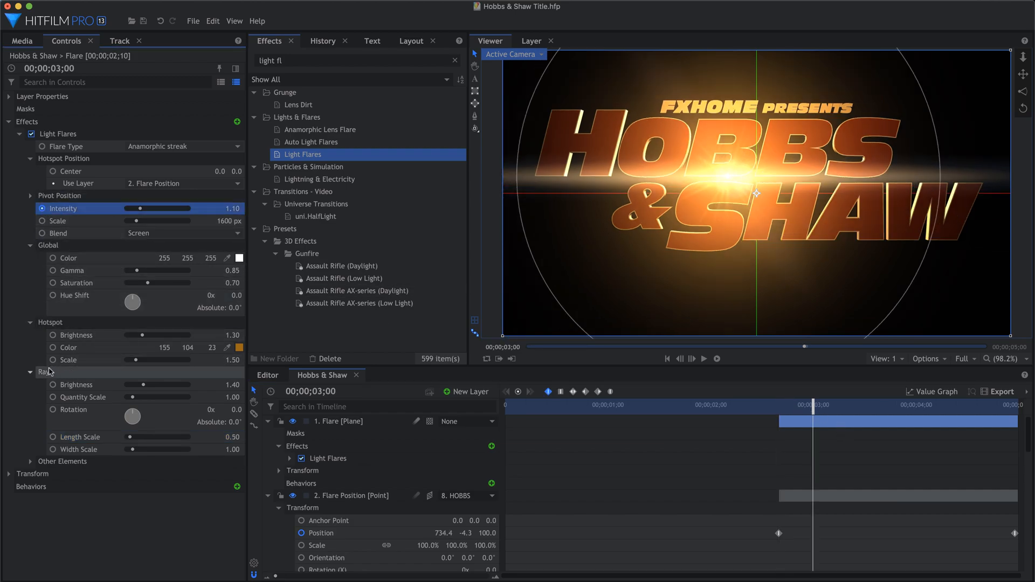
pyautogui.click(52, 385)
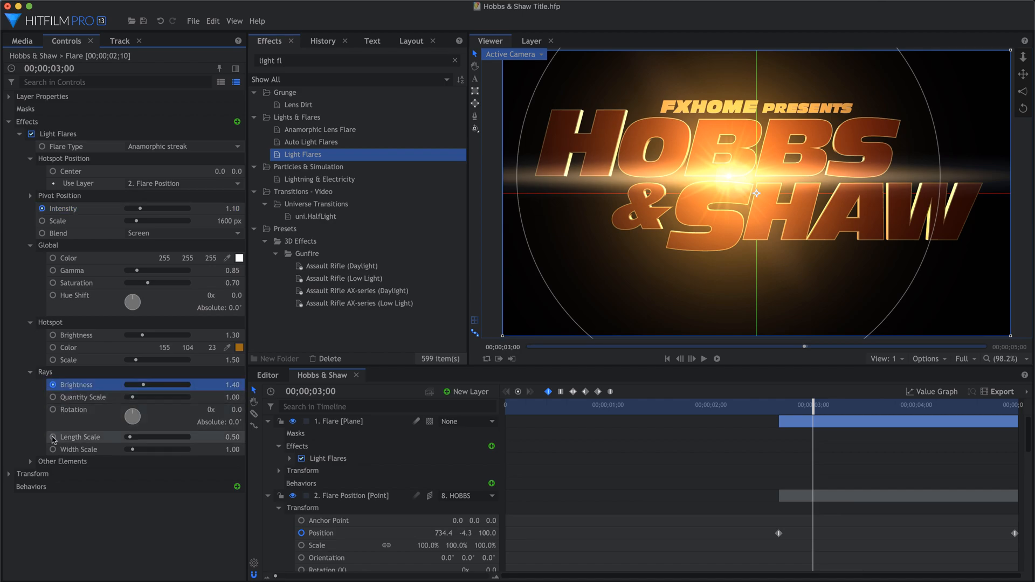
pyautogui.click(53, 437)
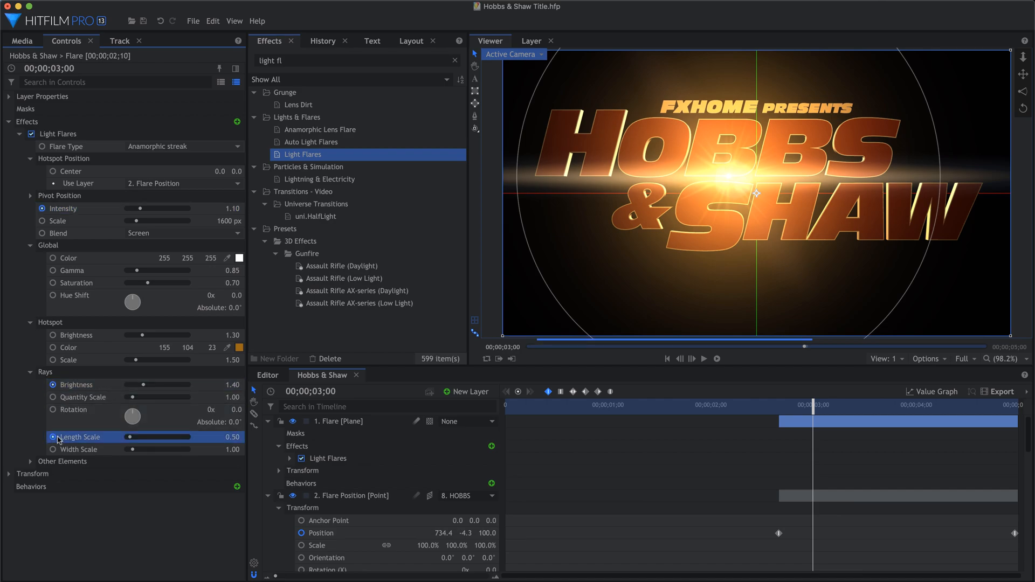
# - At 00;00;02;20, set the flare's intensity and rays length scale to 0
pyautogui.click(778, 408)
pyautogui.click(231, 208)
pyautogui.write('0')
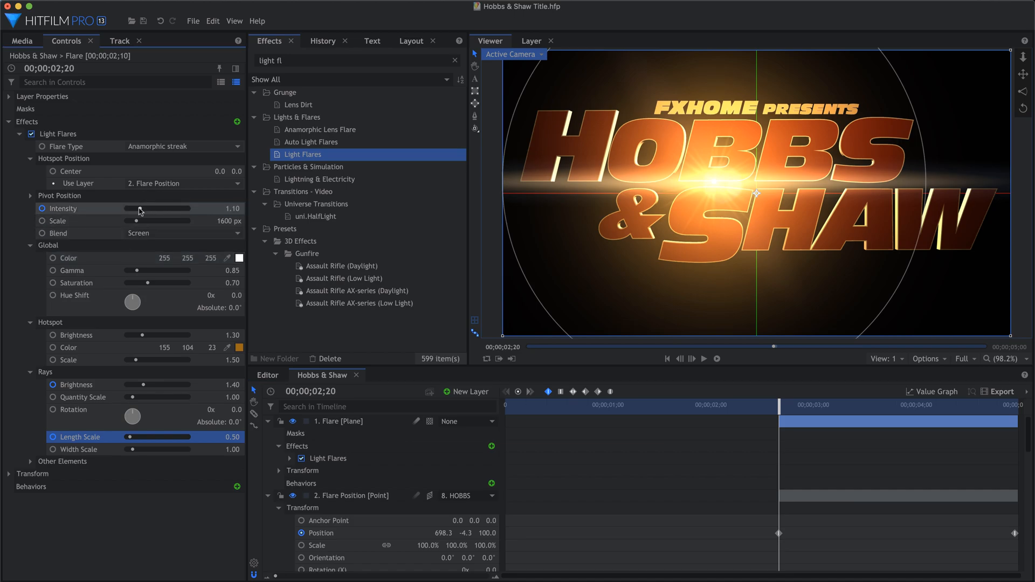
pyautogui.press('Return')
pyautogui.moveTo(130, 438); pyautogui.dragTo(123, 439)
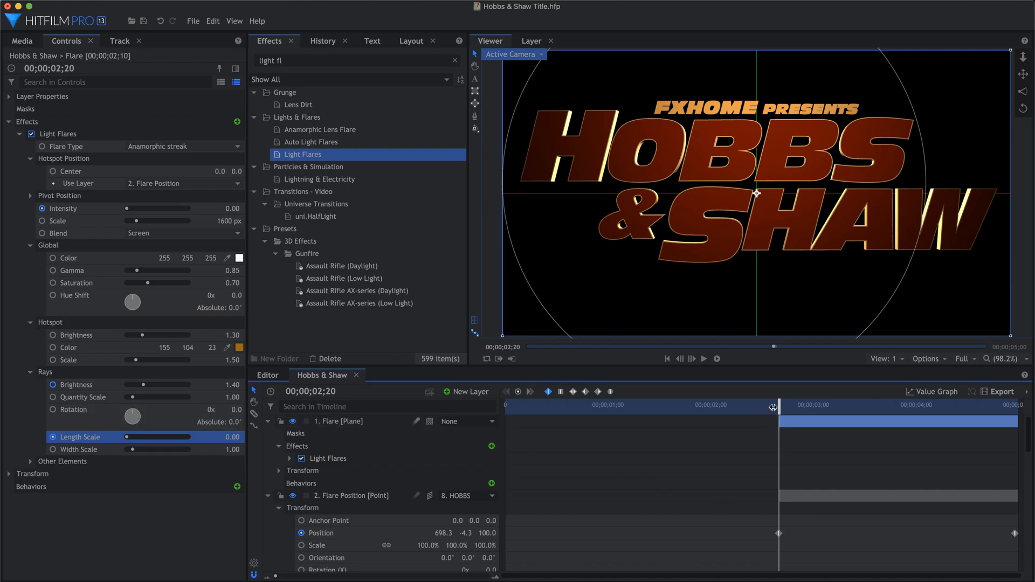
# - At 00;00;04;29, set the flare's intensity to 0.9 and its rays brightness to 1.0
pyautogui.moveTo(780, 405); pyautogui.dragTo(1033, 422)
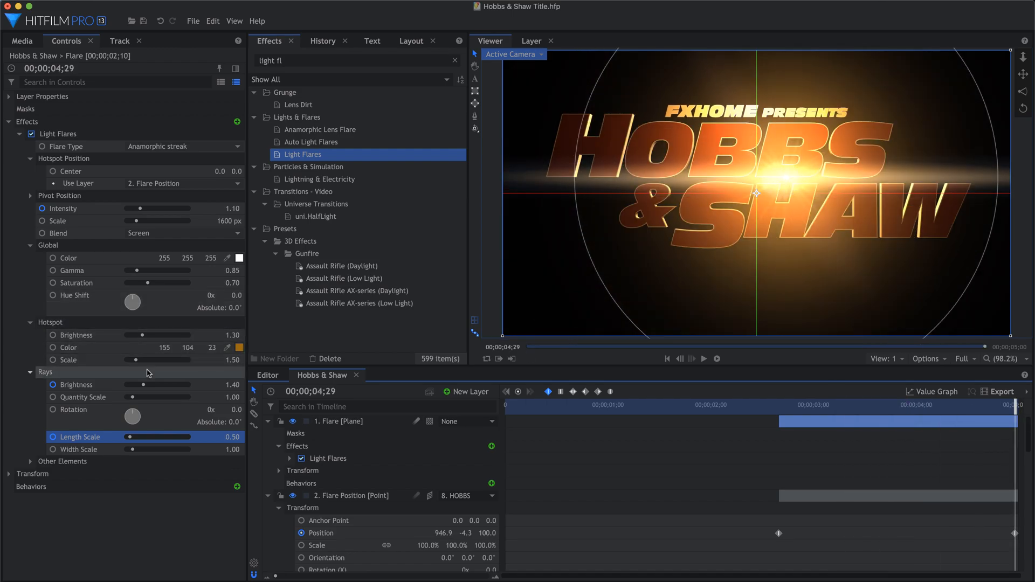
pyautogui.click(230, 209)
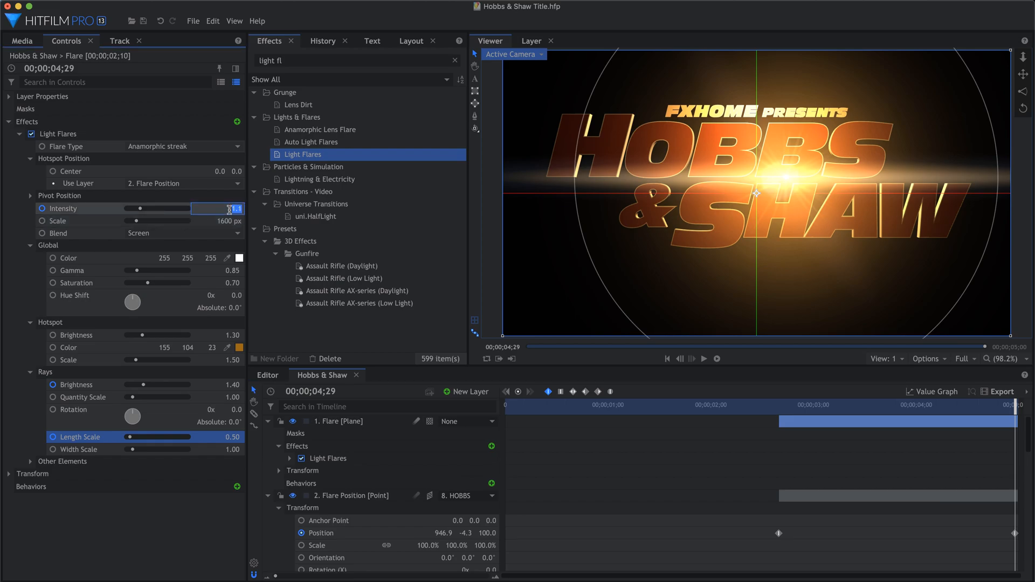
pyautogui.write('.9')
pyautogui.press('Return')
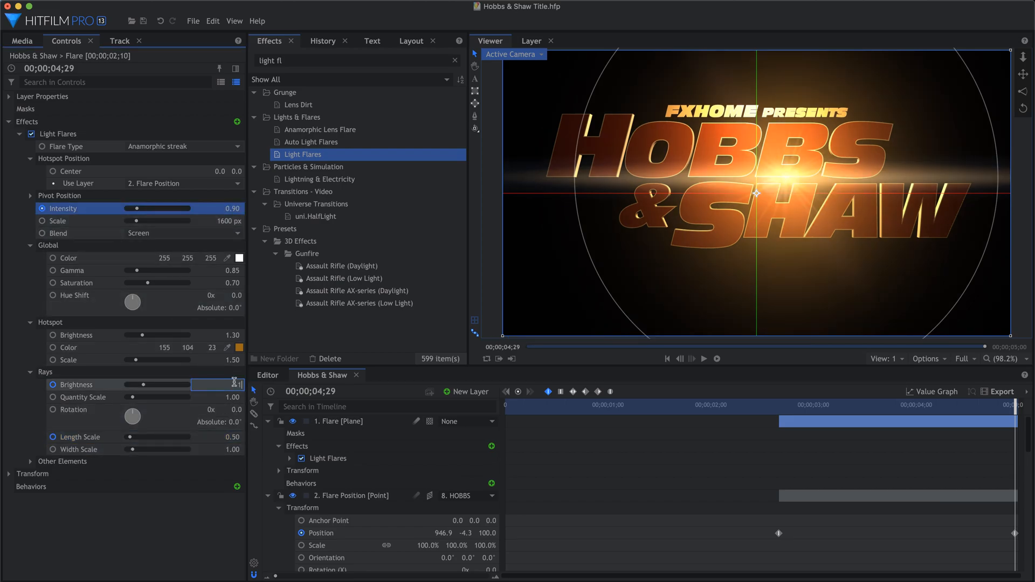
pyautogui.press('Return')
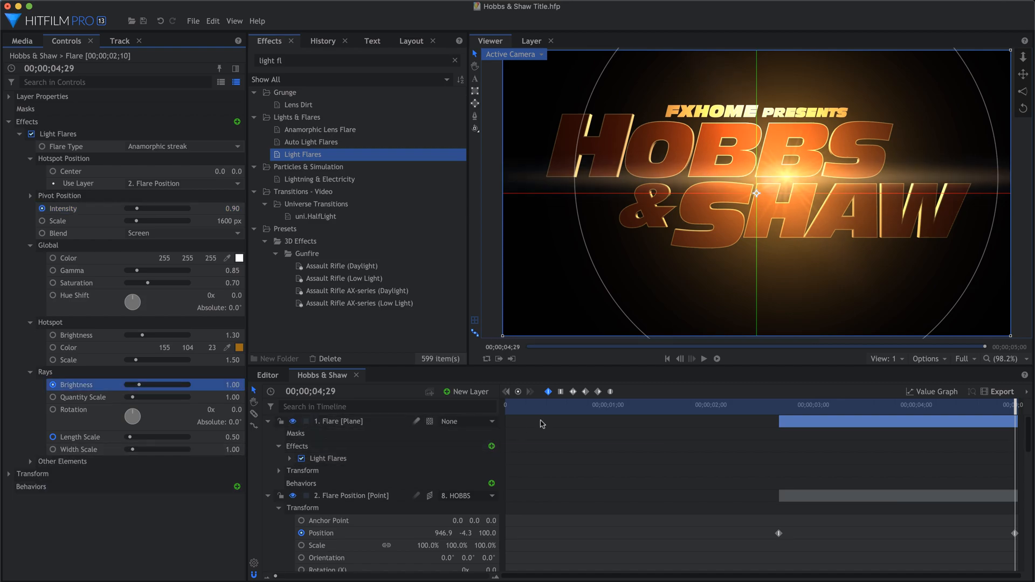
# - Collapse the Flare and Flare Position layers and play the title animation from the first frame
pyautogui.press('Home')
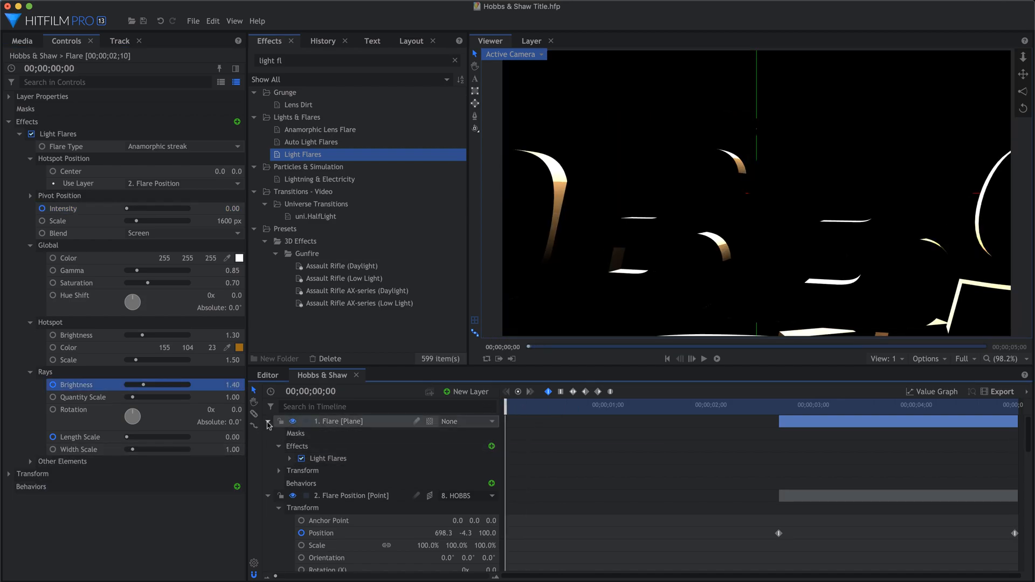
pyautogui.click(268, 422)
pyautogui.click(268, 433)
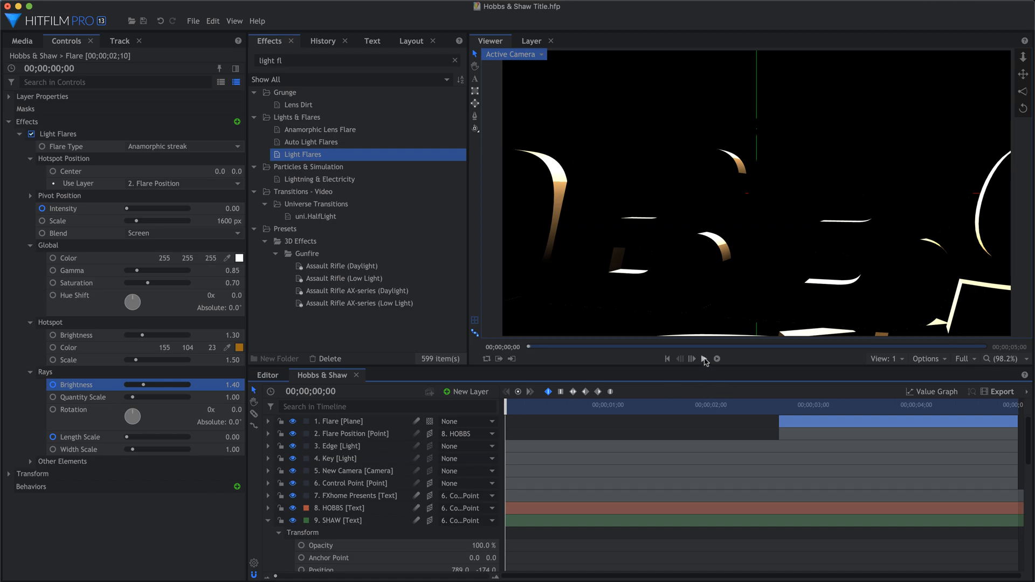
pyautogui.click(704, 360)
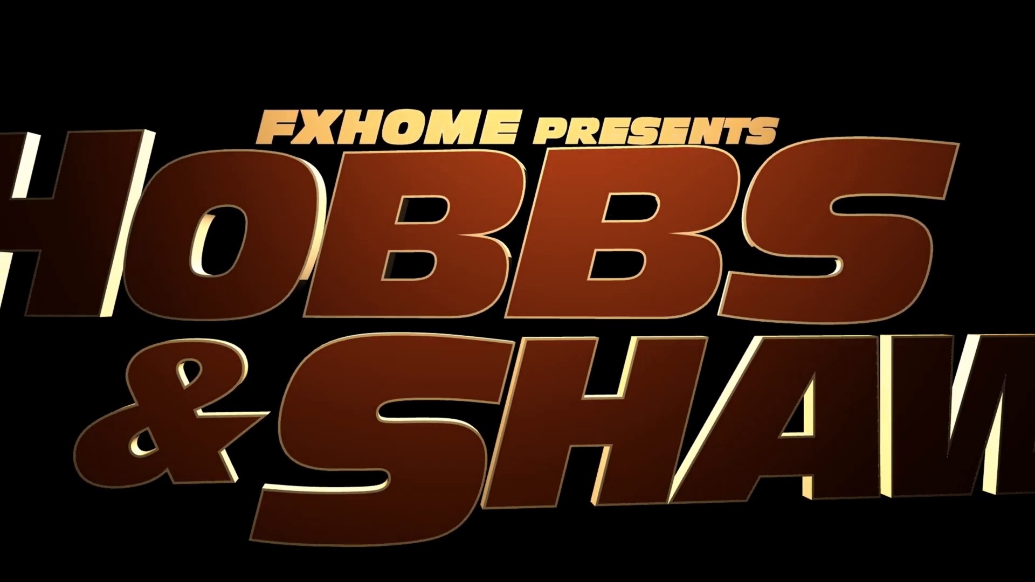